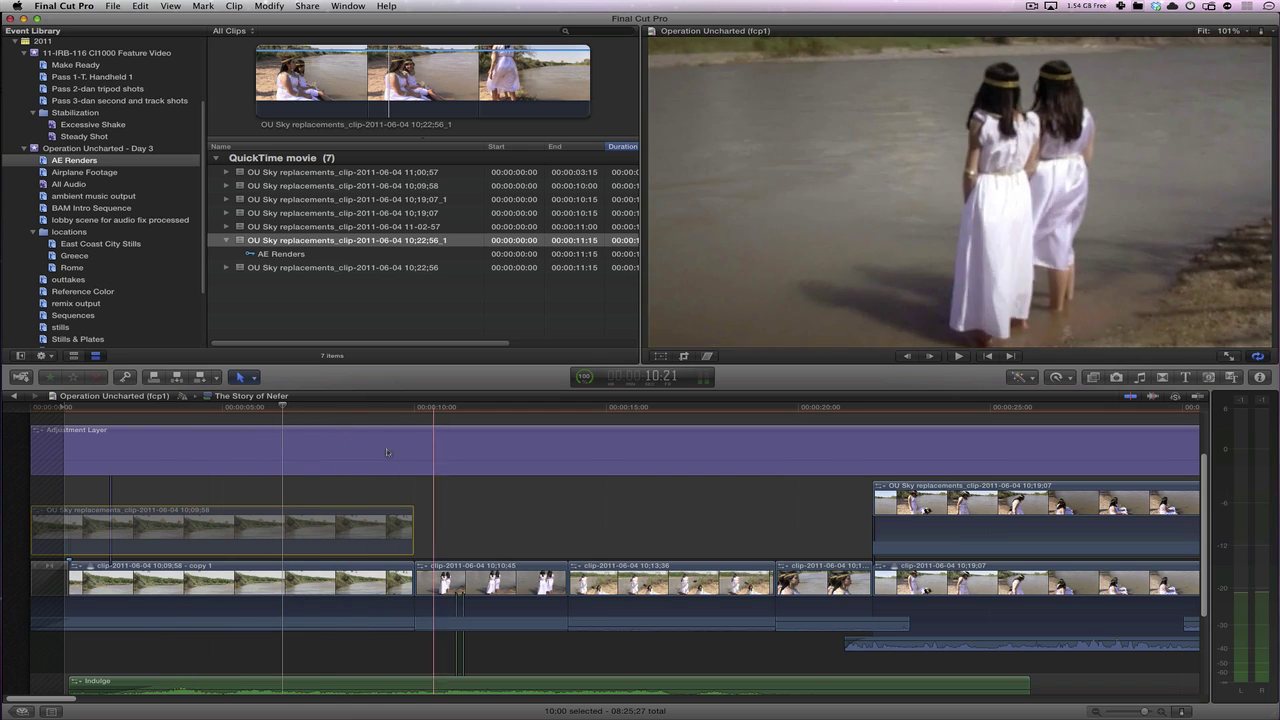
Re-enable the disabled connected sky-replacement clip so the pyramids appear in the sky.
left_click(264, 535)
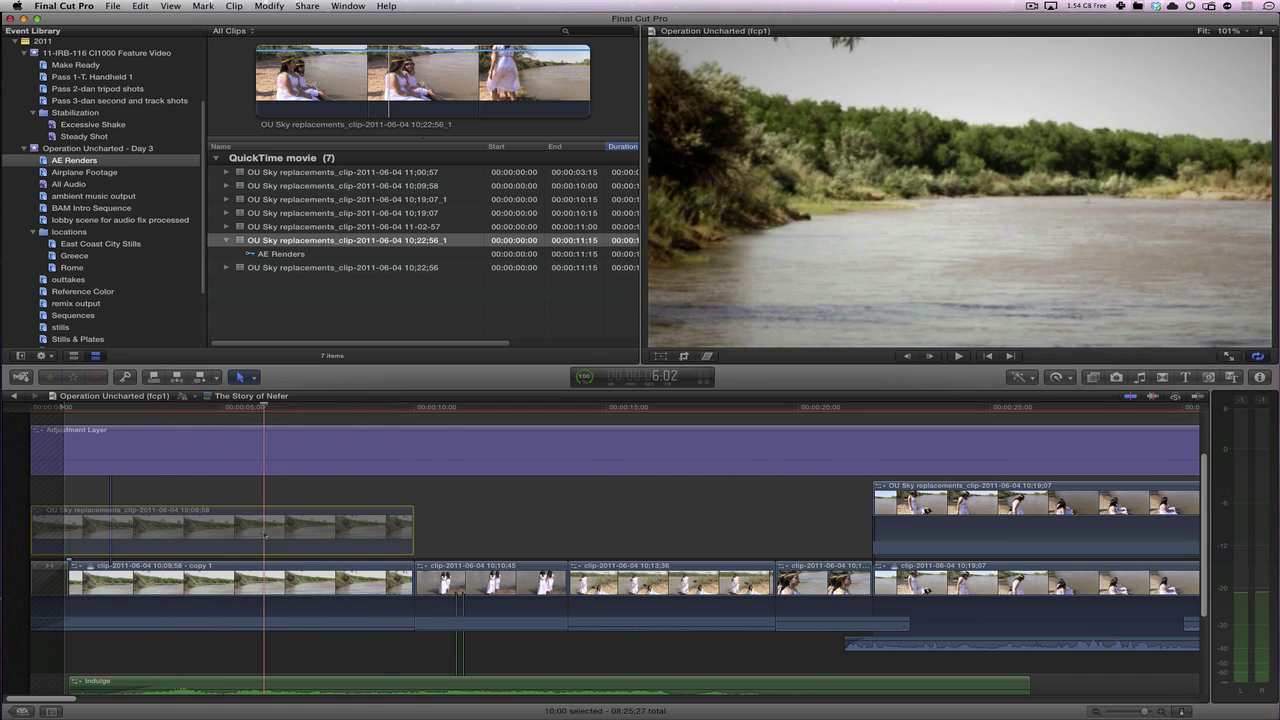
key("v")
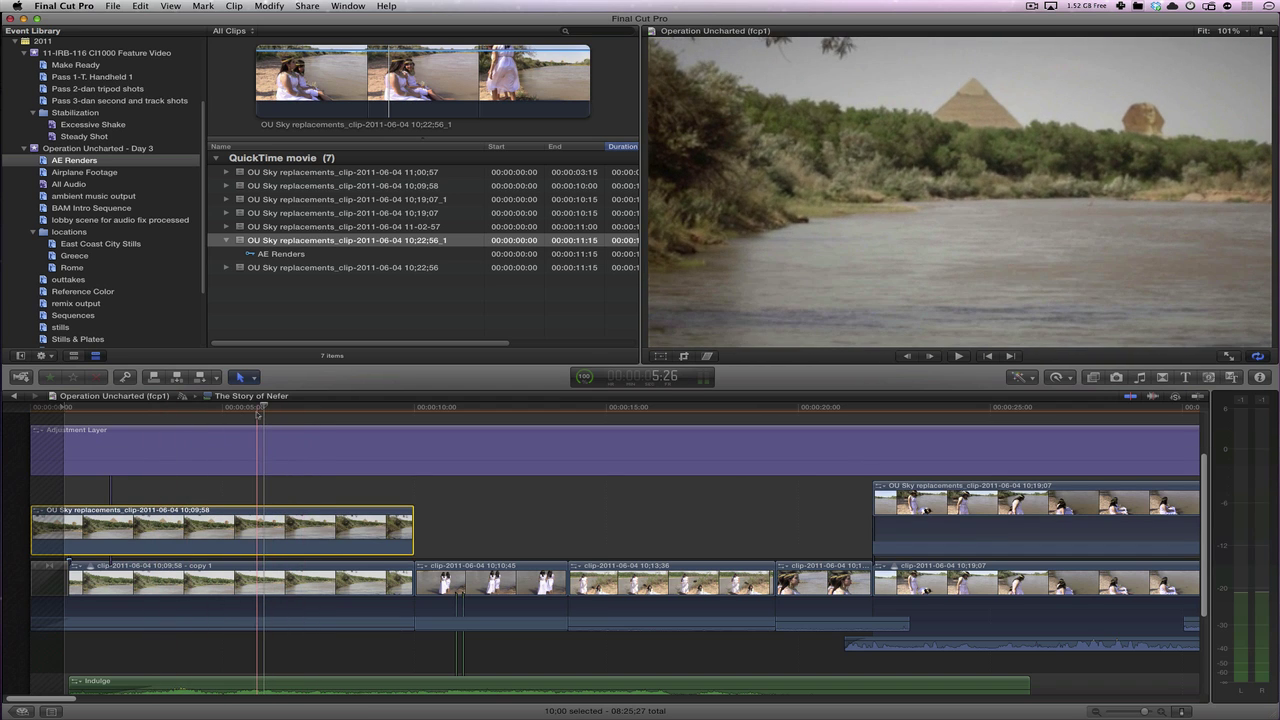
scroll(648, 462, "right", 10)
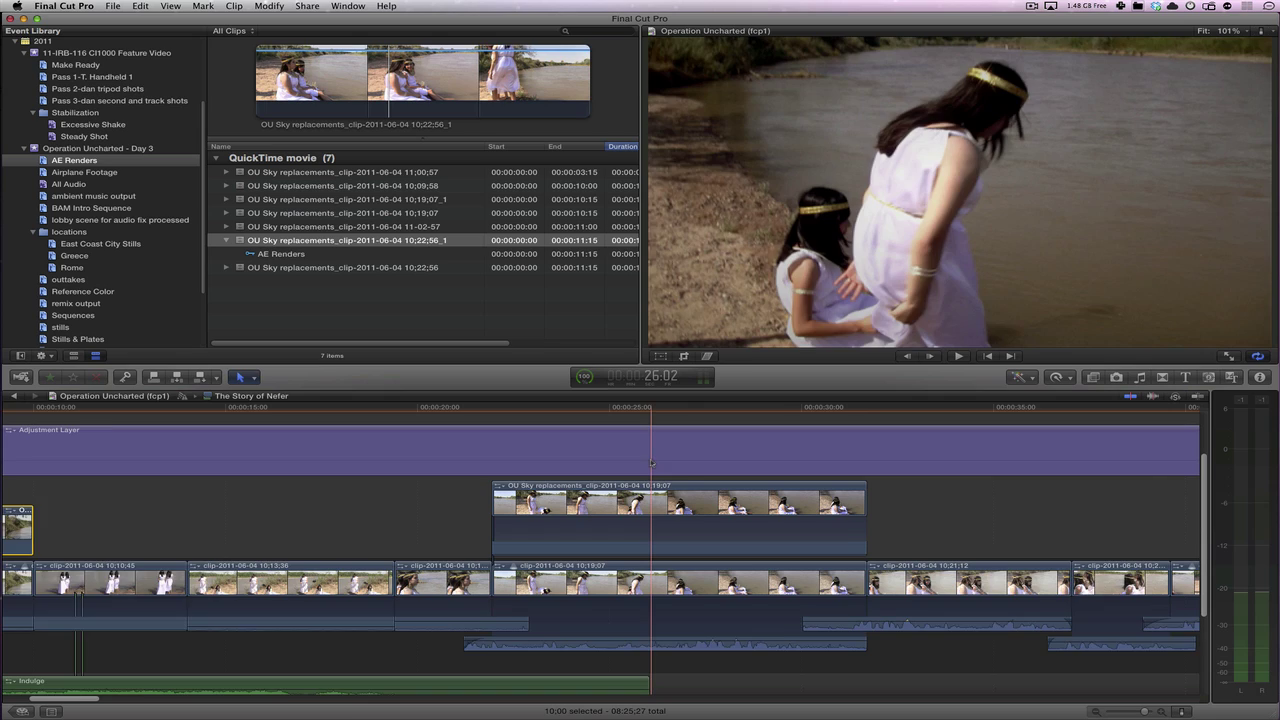
scroll(648, 462, "right", 2)
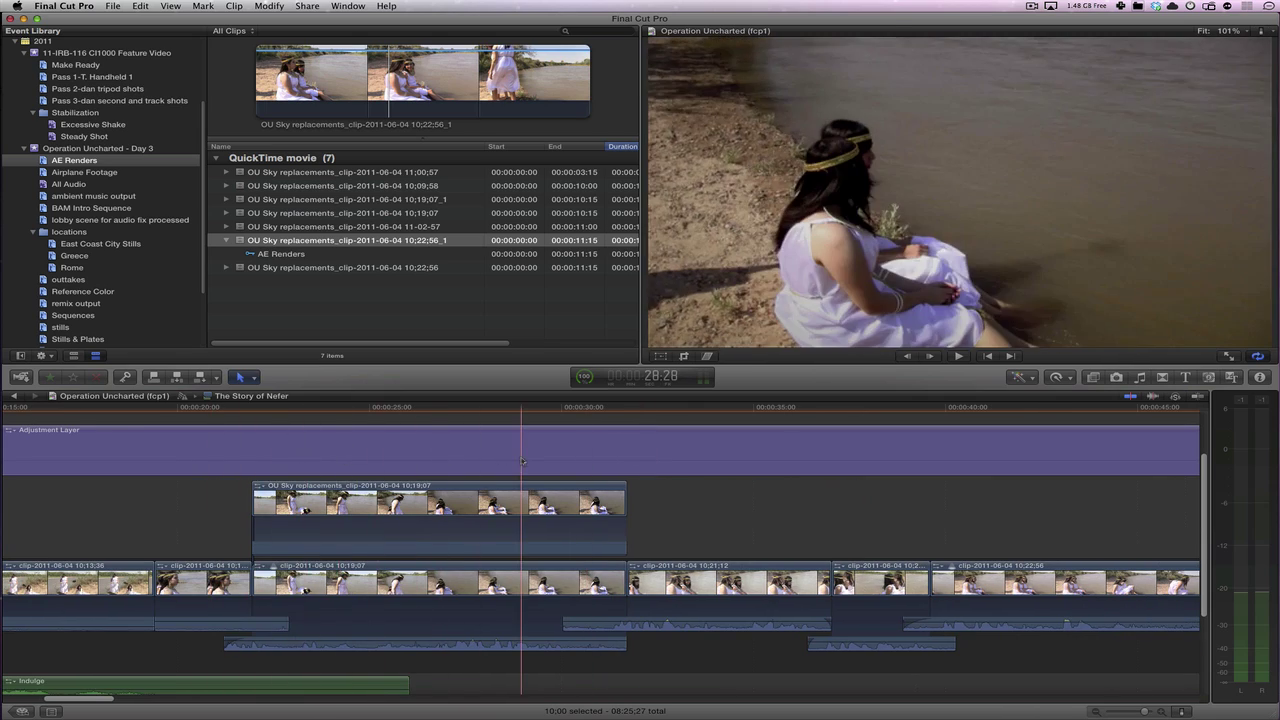
scroll(522, 460, "right", 8)
scroll(522, 460, "right", 5)
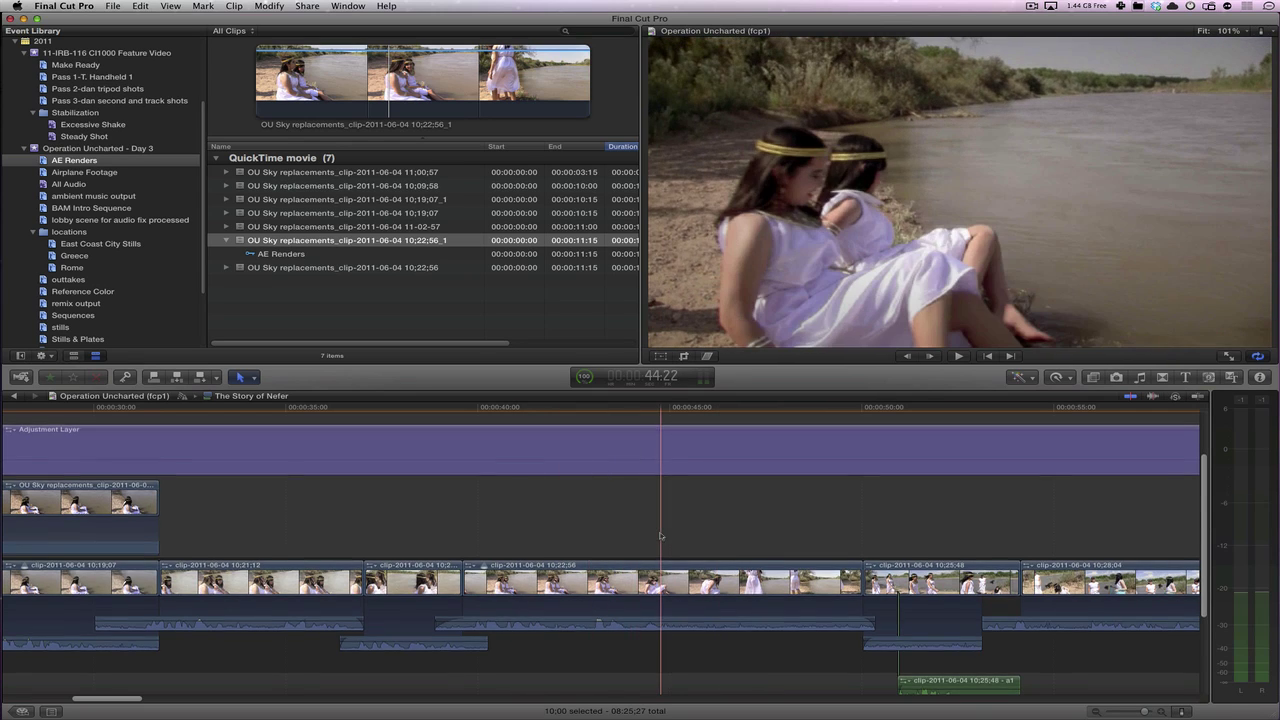
Lower the Water Stream River audio volume to -4 dB.
scroll(660, 537, "down", 3)
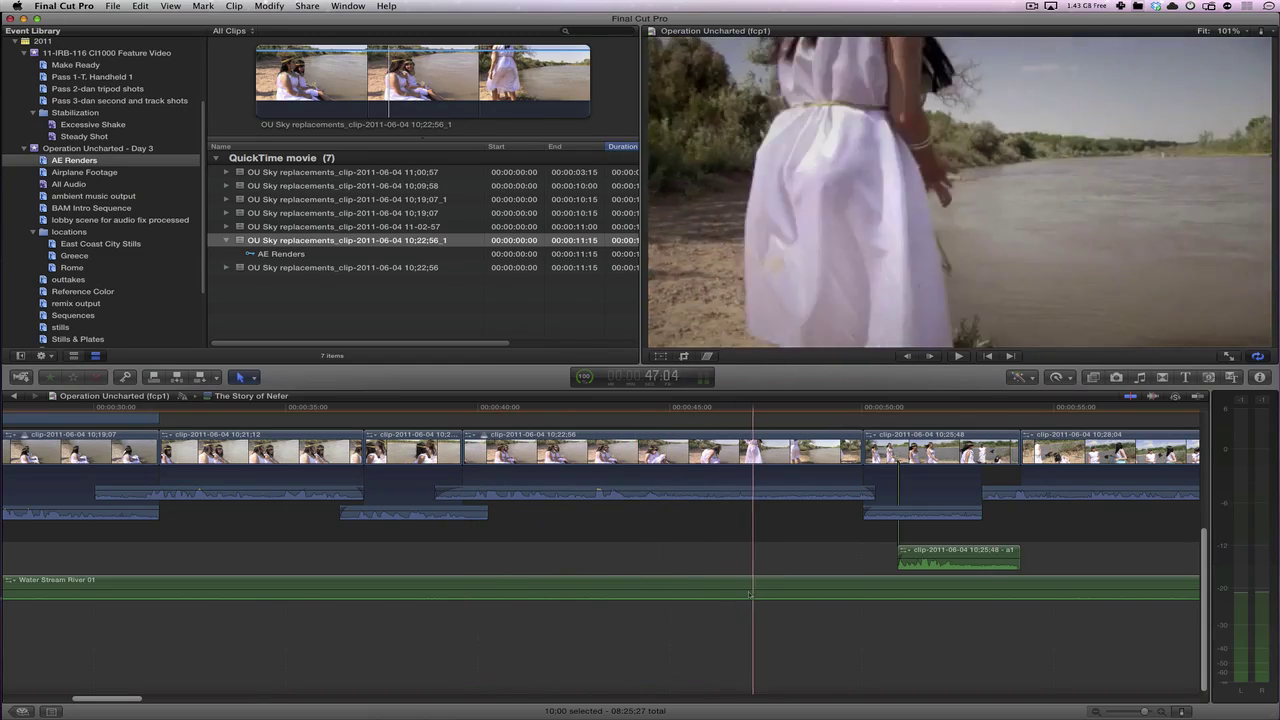
left_click_drag(576, 588, 576, 592)
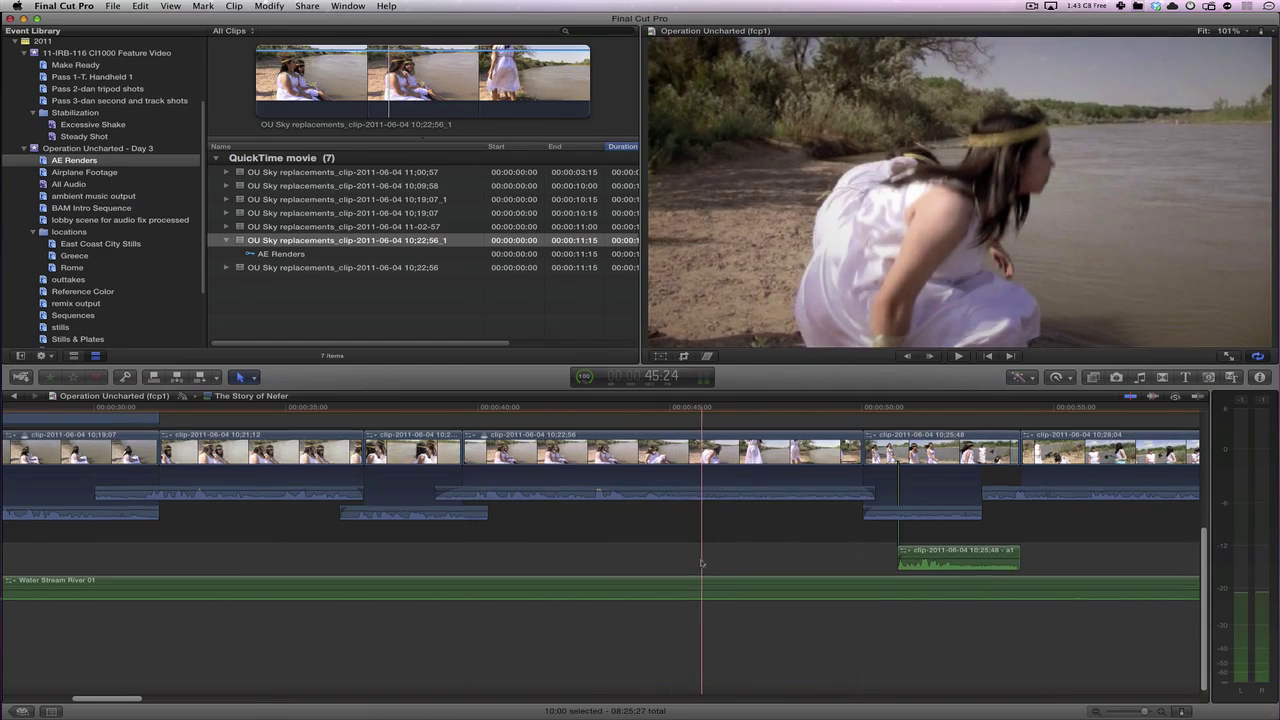
scroll(700, 564, "up", 1)
scroll(700, 564, "up", 1)
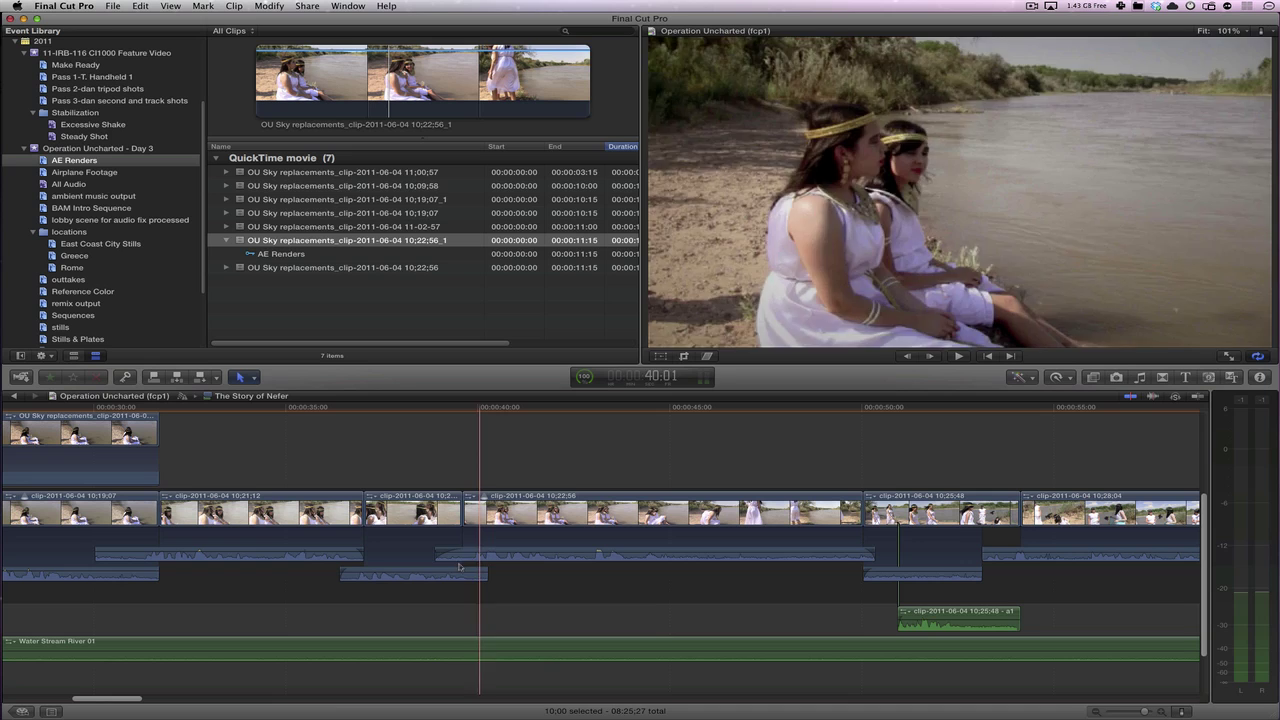
scroll(731, 594, "up", 1)
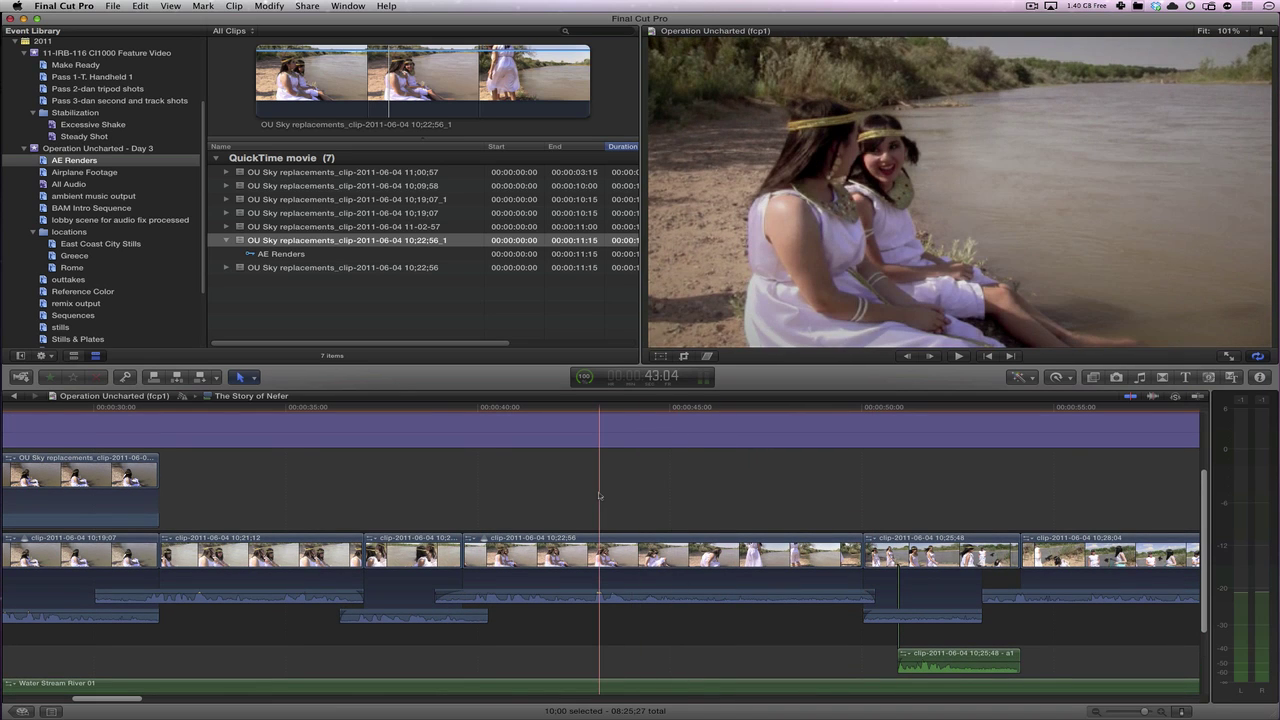
scroll(599, 500, "up", 1)
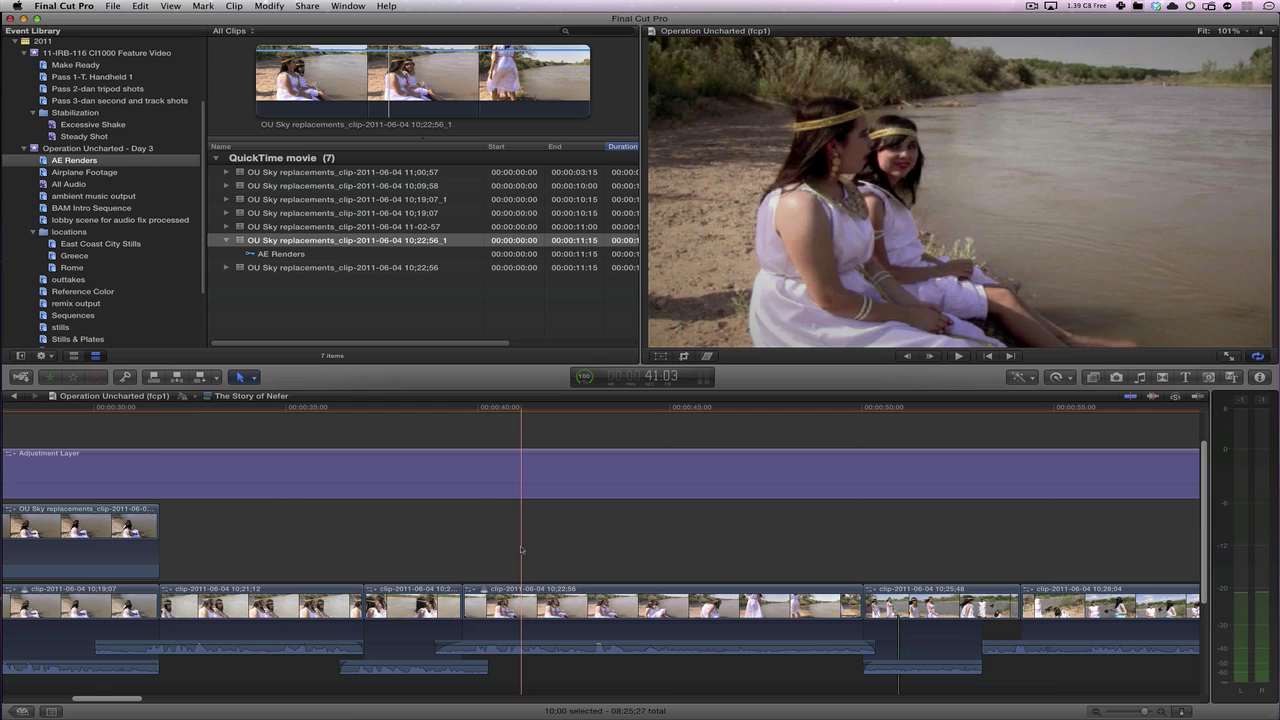
scroll(510, 568, "down", 1)
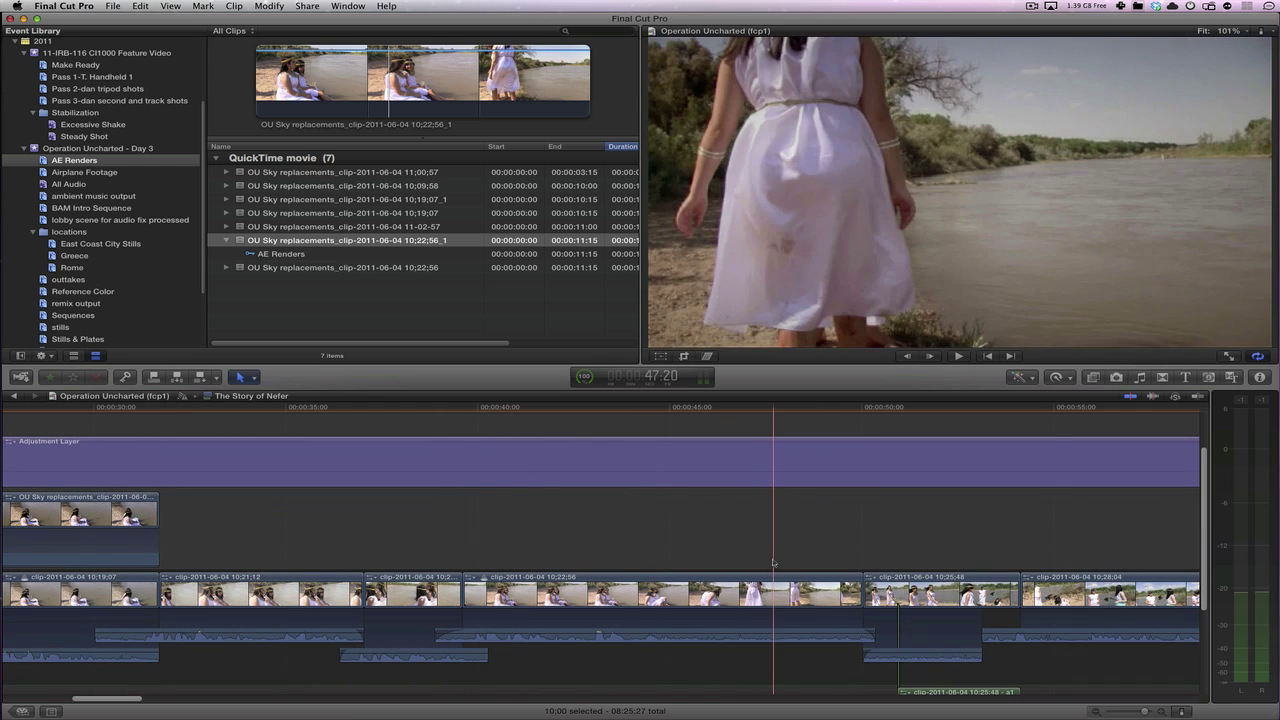
left_click(243, 245)
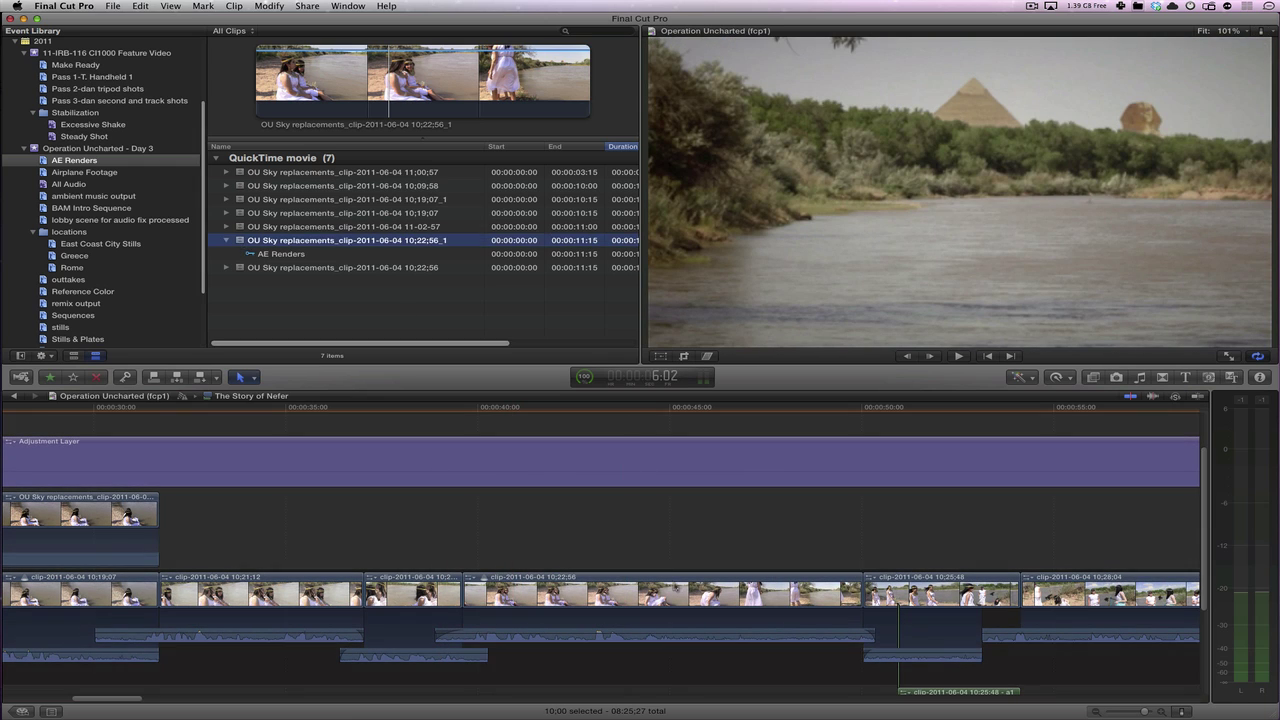
left_click_drag(243, 240, 674, 590)
left_click(705, 591)
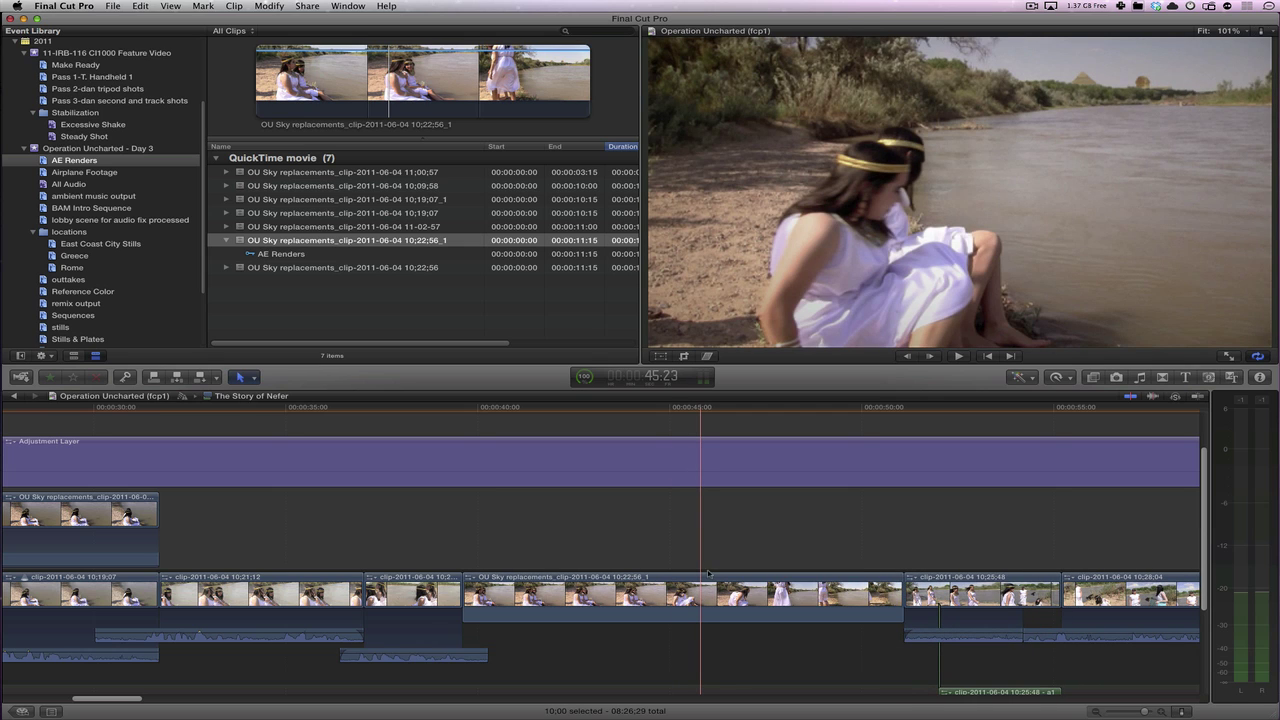
key("space")
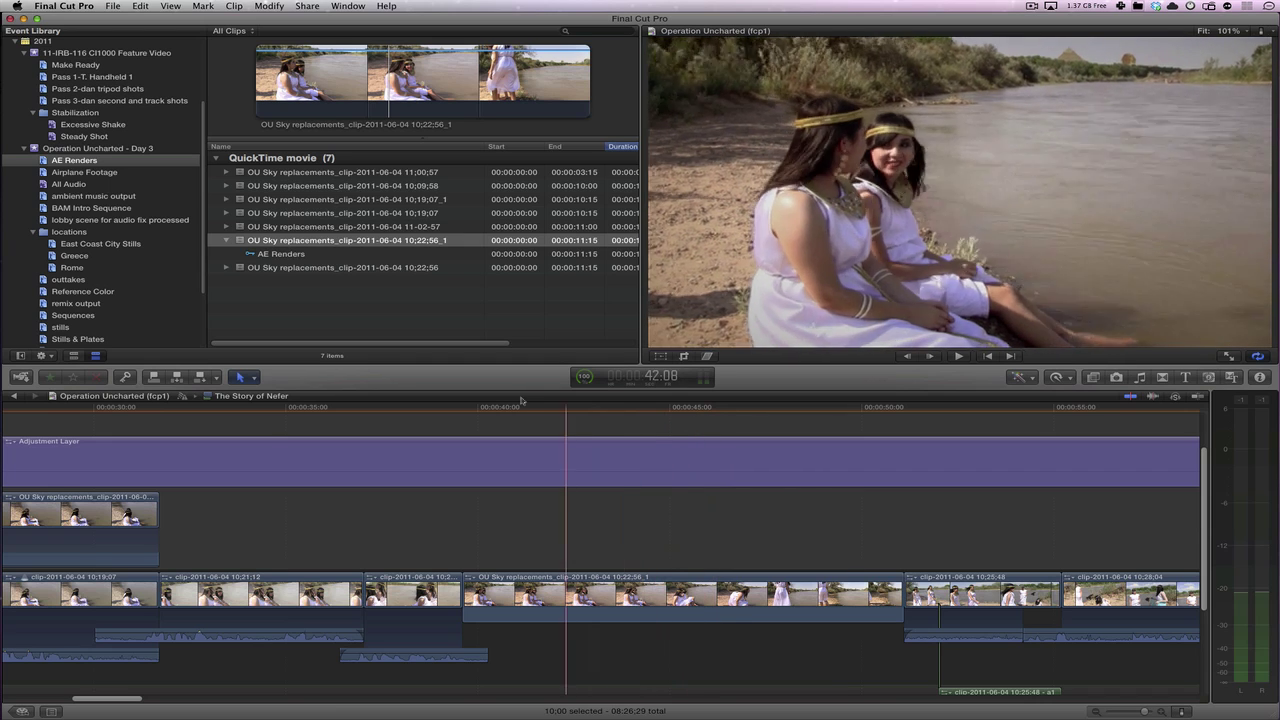
left_click(409, 244)
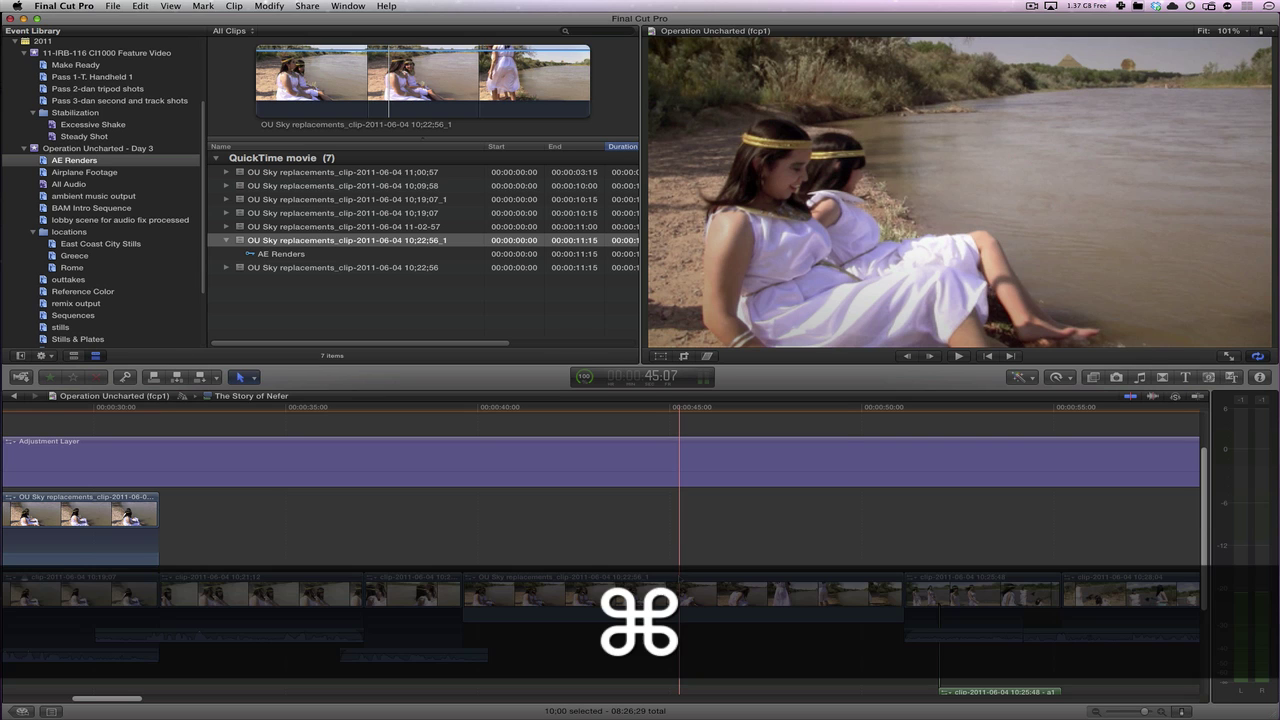
key("super+z")
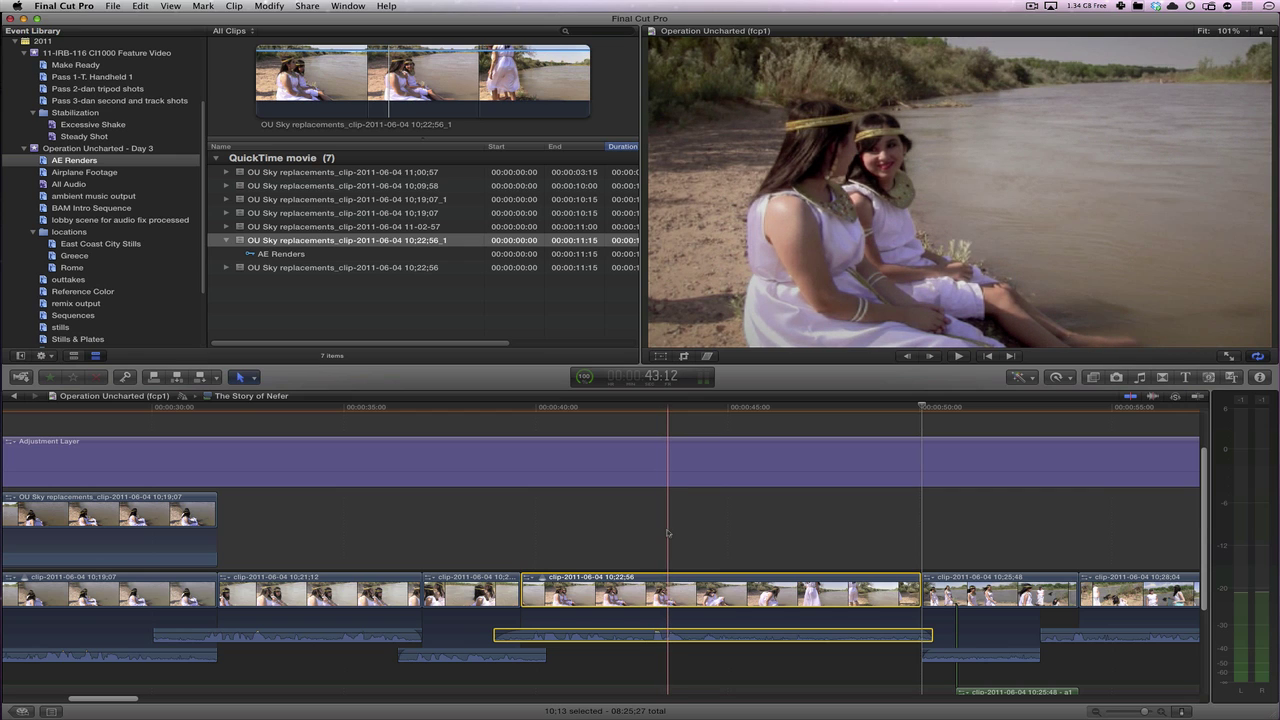
Add a marker at frame 43:13 on the 10;22;56 river clip and blade it there.
key("Right")
key("Left")
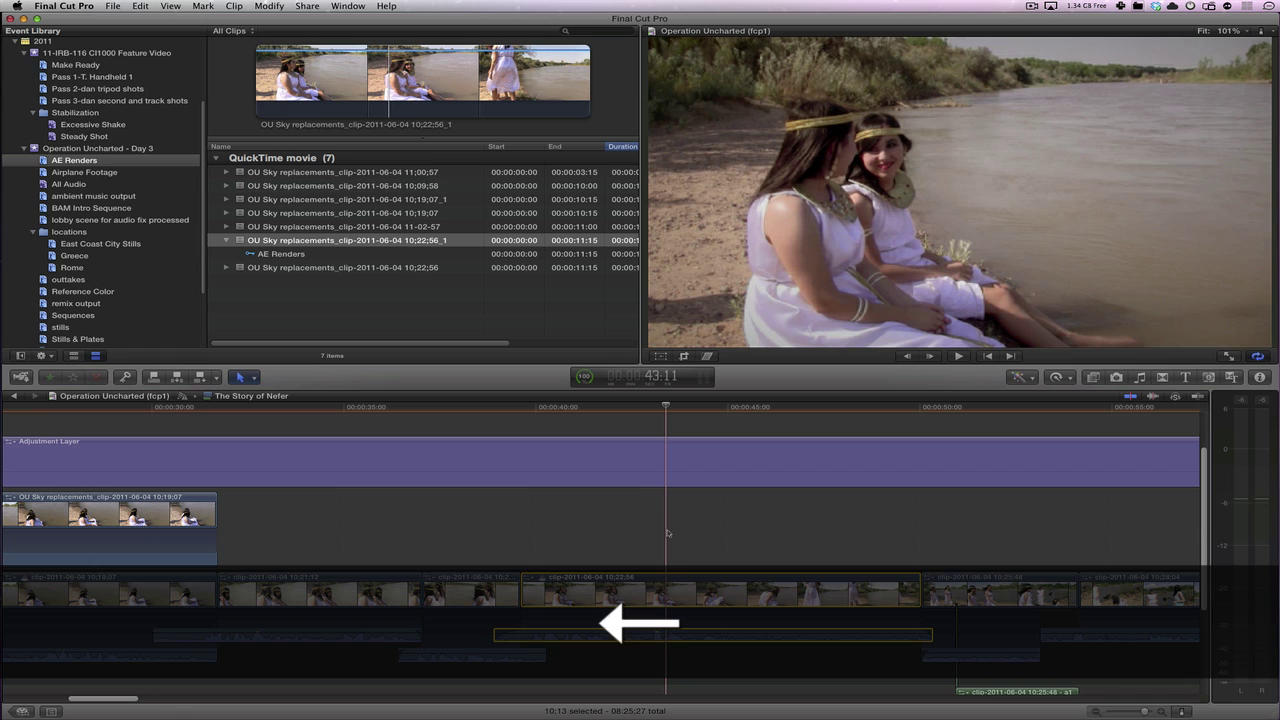
key("Right")
key("Right")
key("Left")
key("Right")
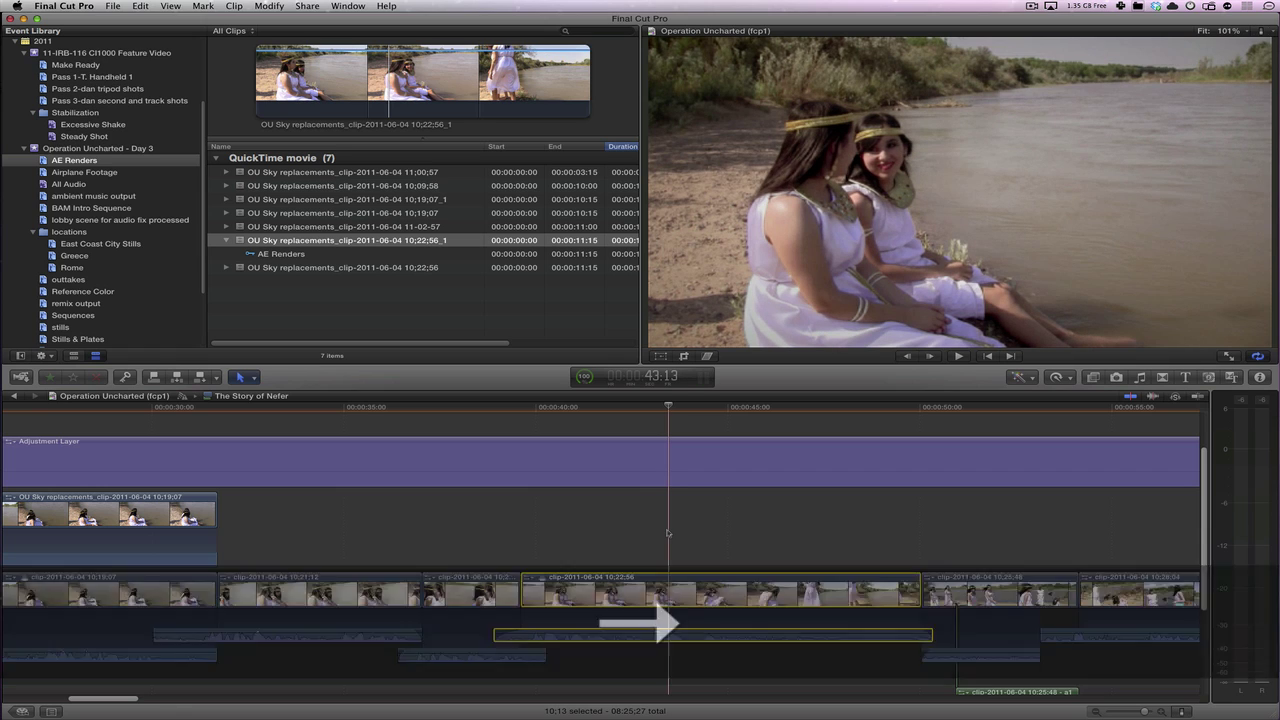
key("m")
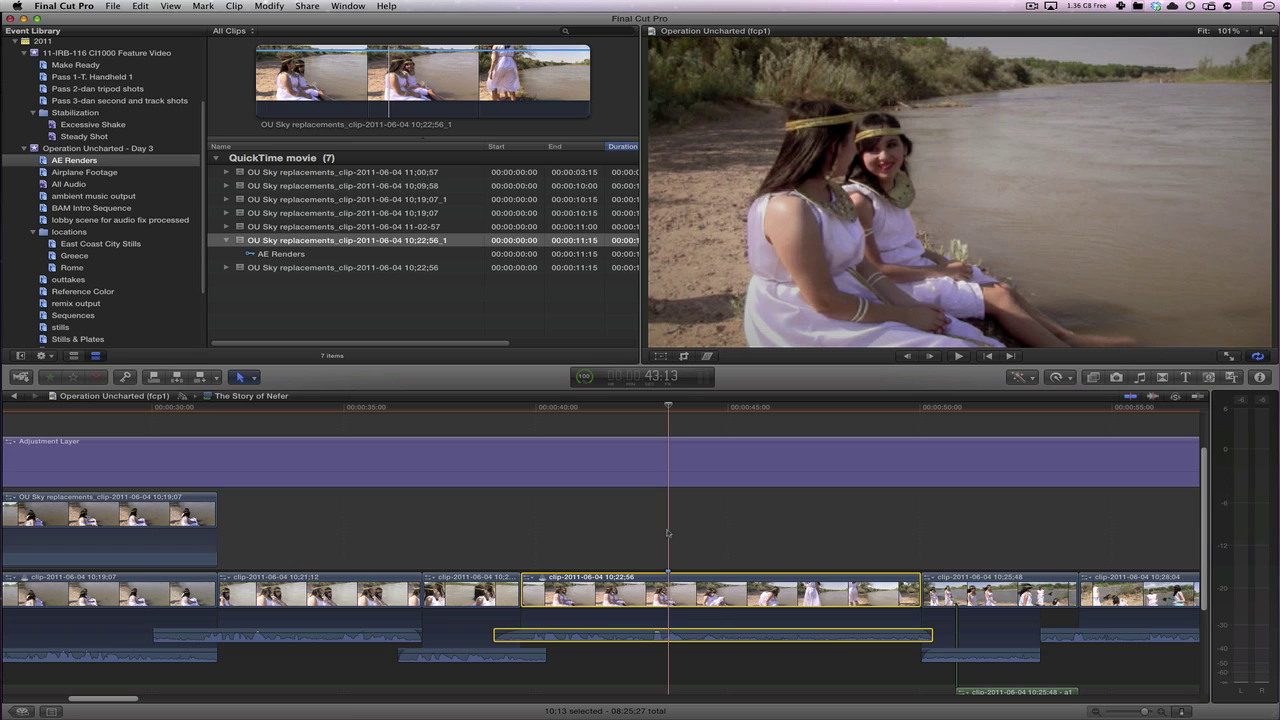
key("super+b")
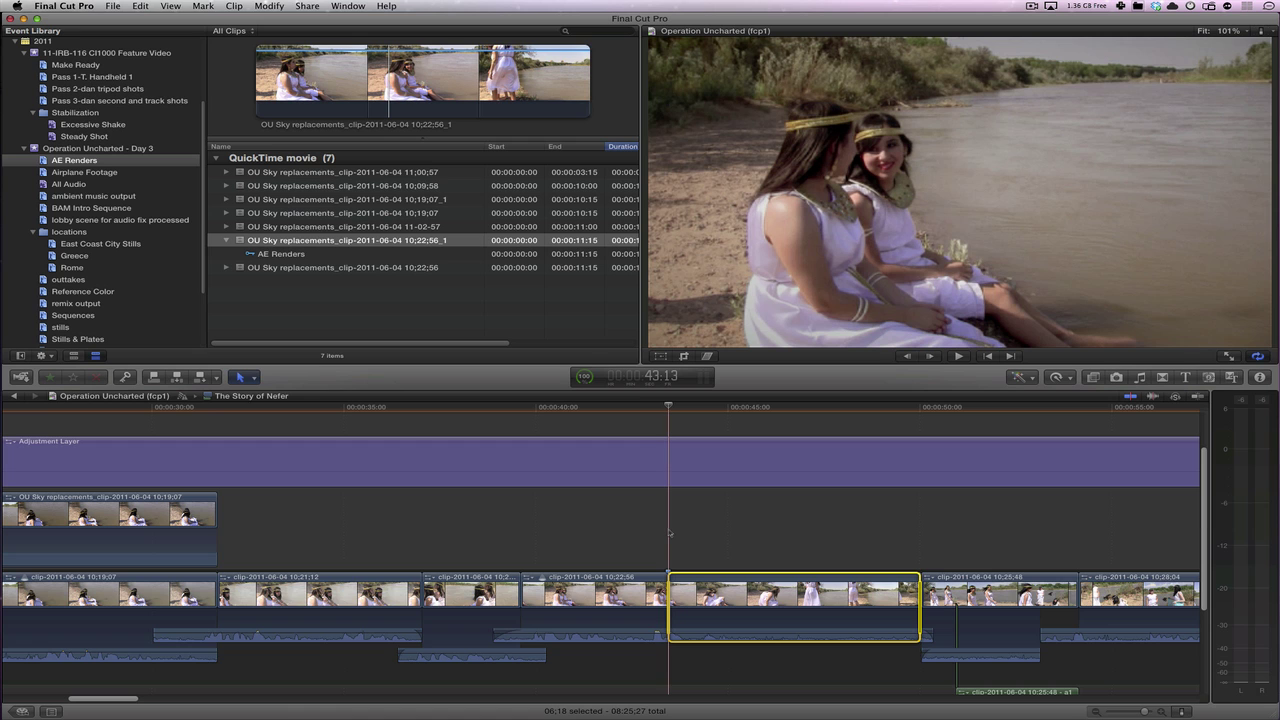
Compare the sky-replacement browser clip against the timeline shot to find the matching frame.
key("super+1")
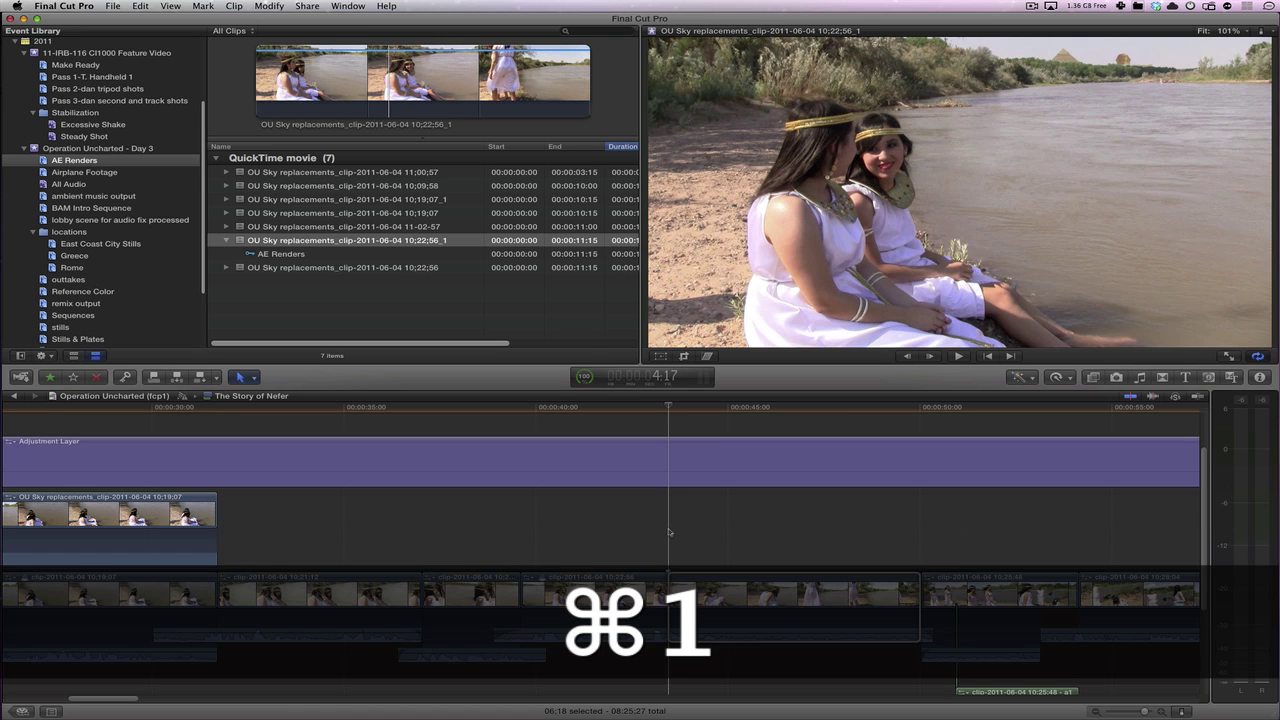
left_click(669, 532)
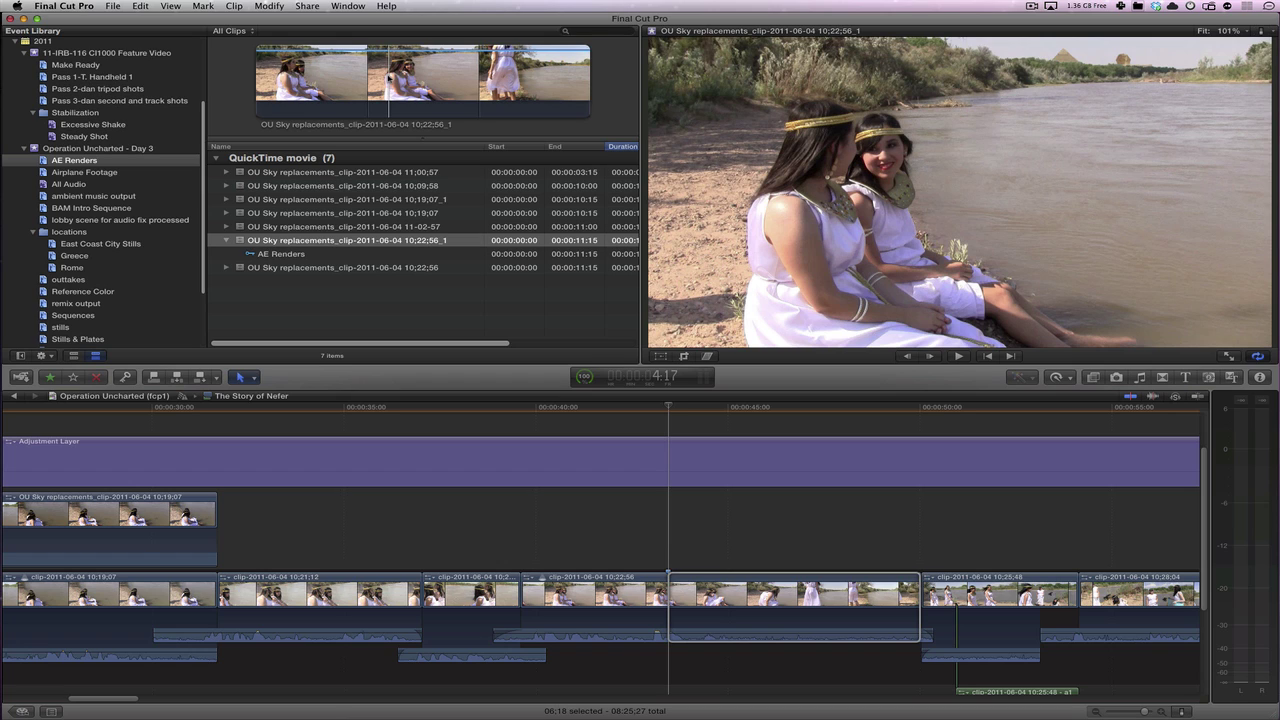
key("super+1")
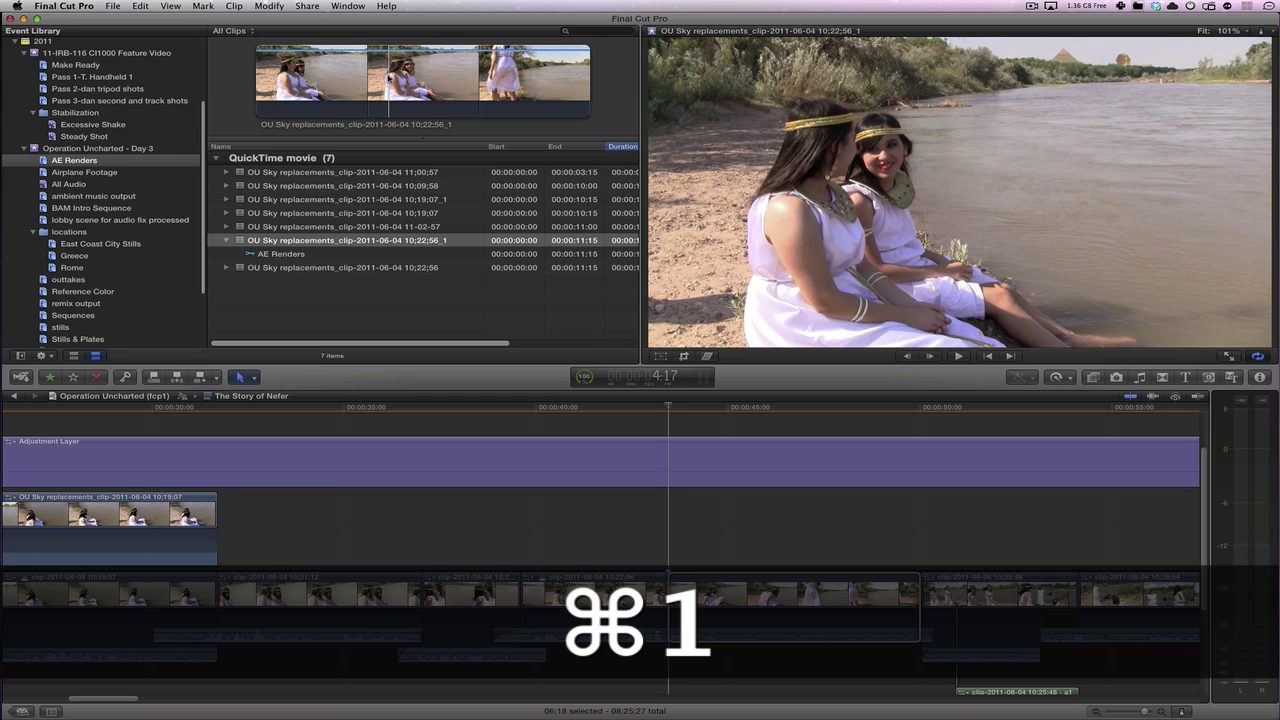
key("super+2")
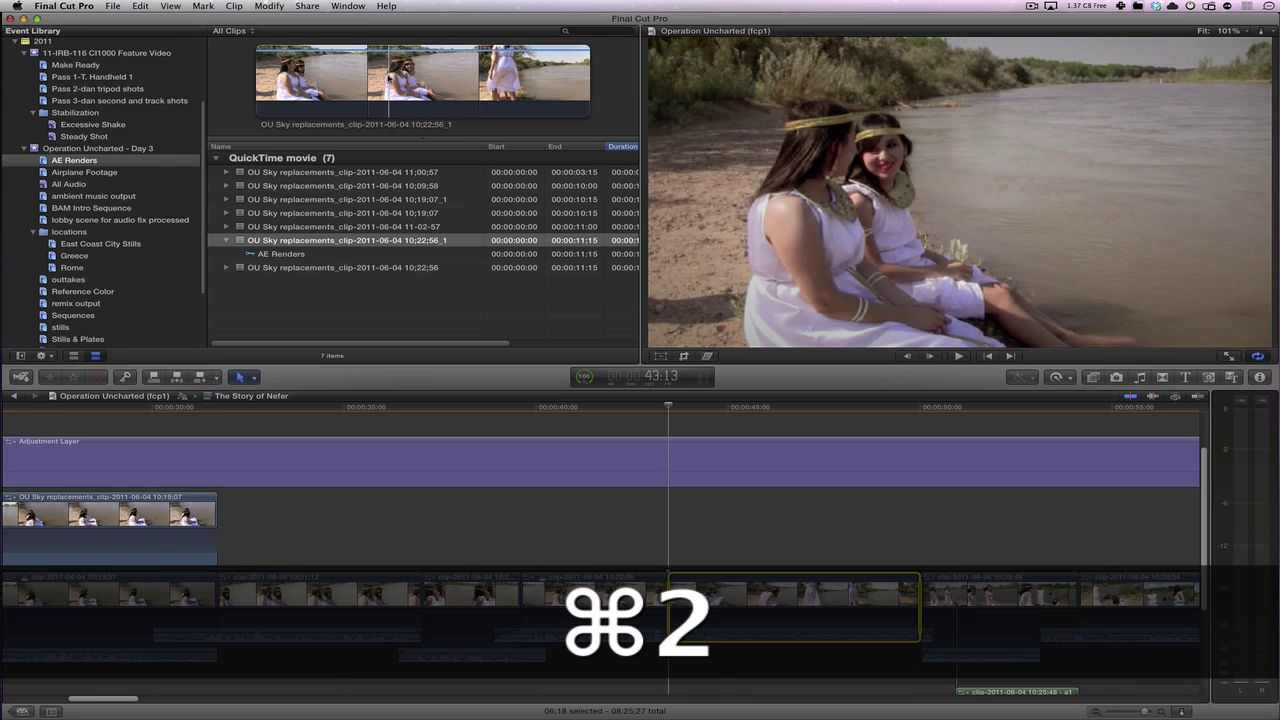
key("super+1")
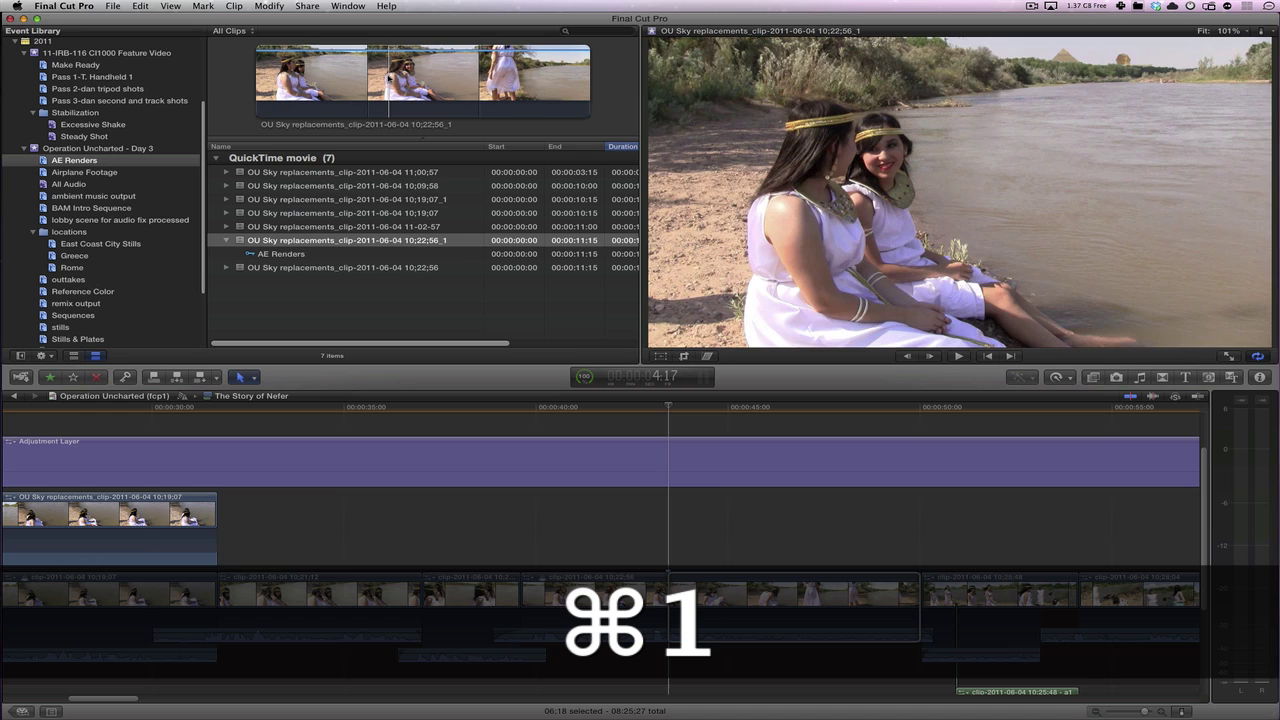
key("super+2")
key("super+1")
key("super+2")
key("super+1")
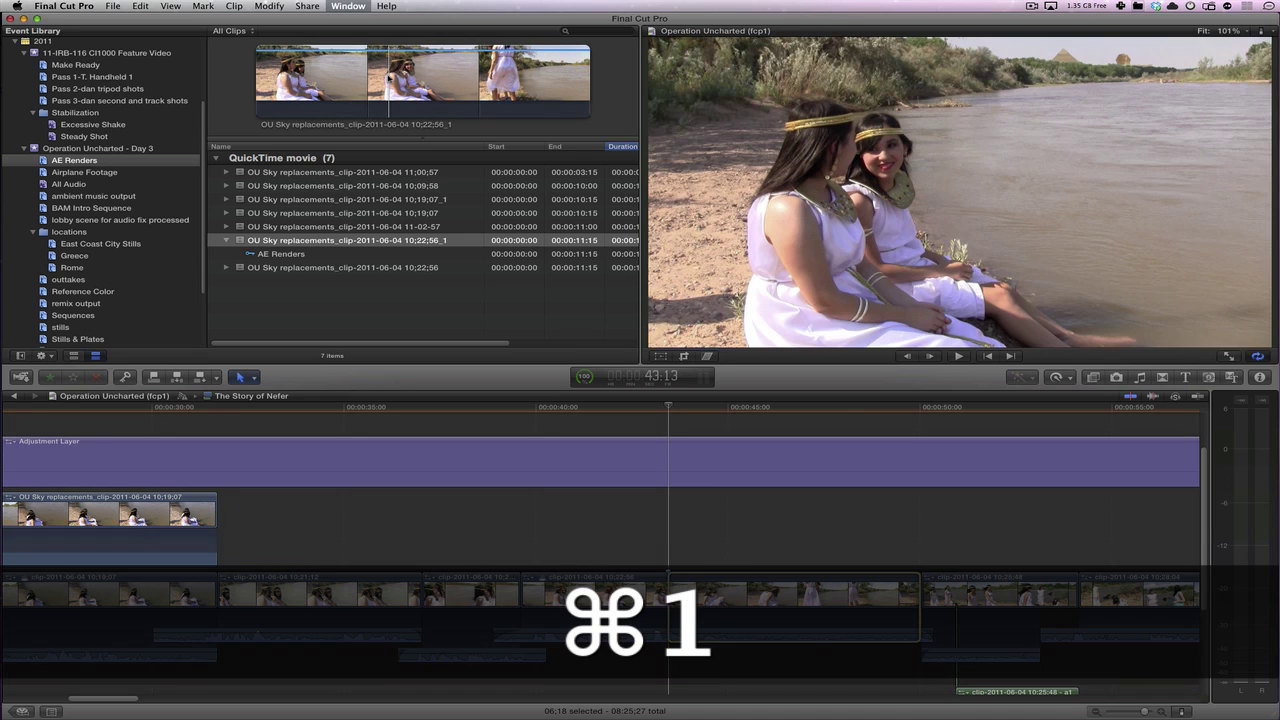
key("super+2")
key("super+1")
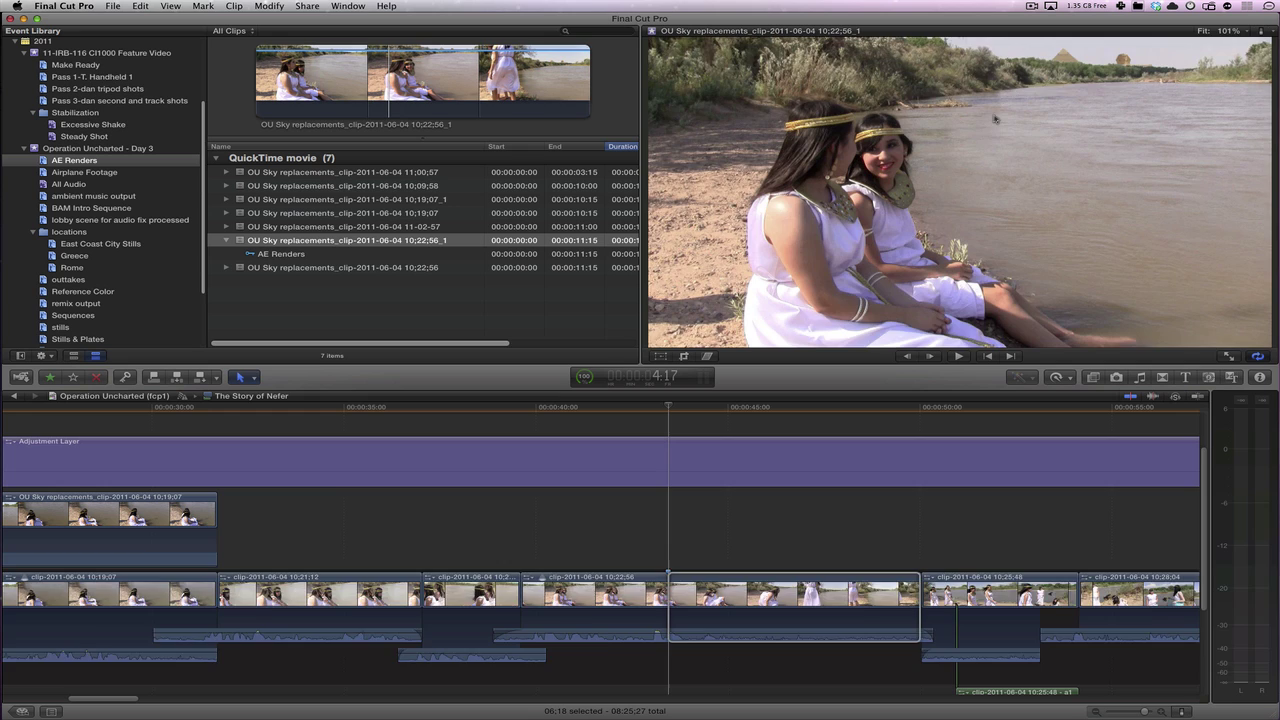
key("super+2")
key("super+1")
key("super+2")
key("super+1")
key("super+2")
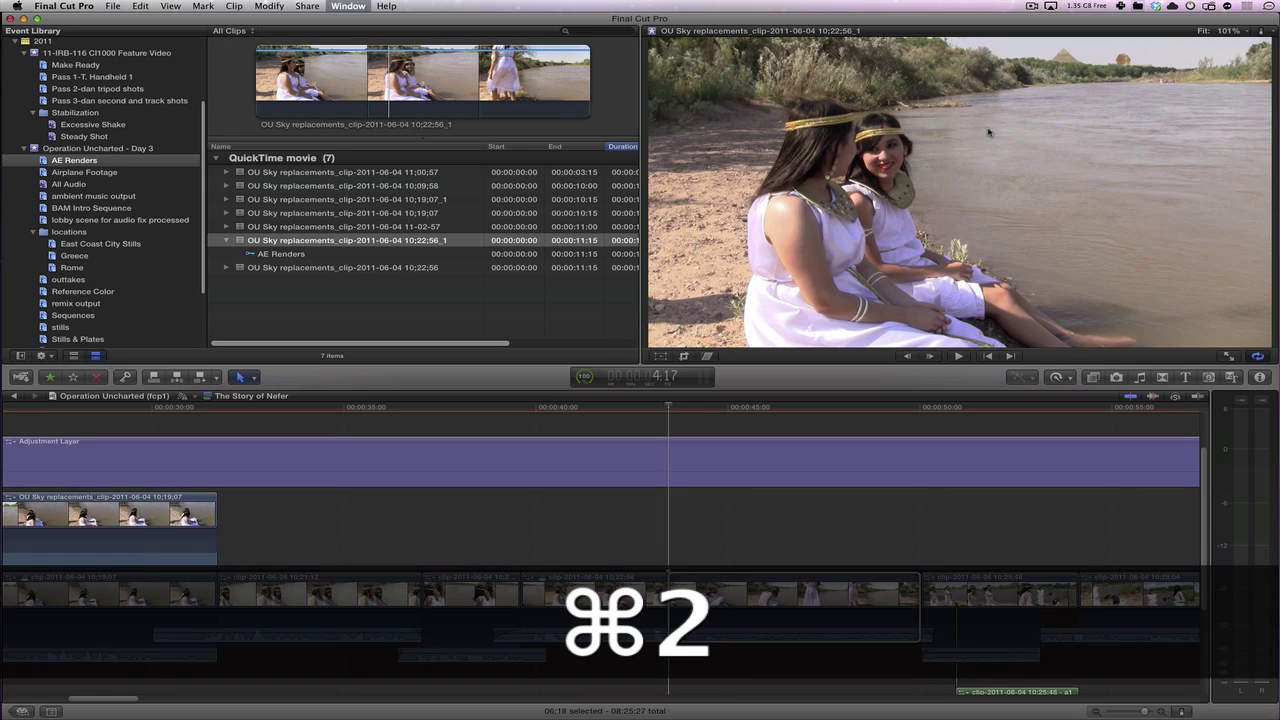
Mark the matching frame at 4:17 in the browser clip and select from it to the end.
key("super+1")
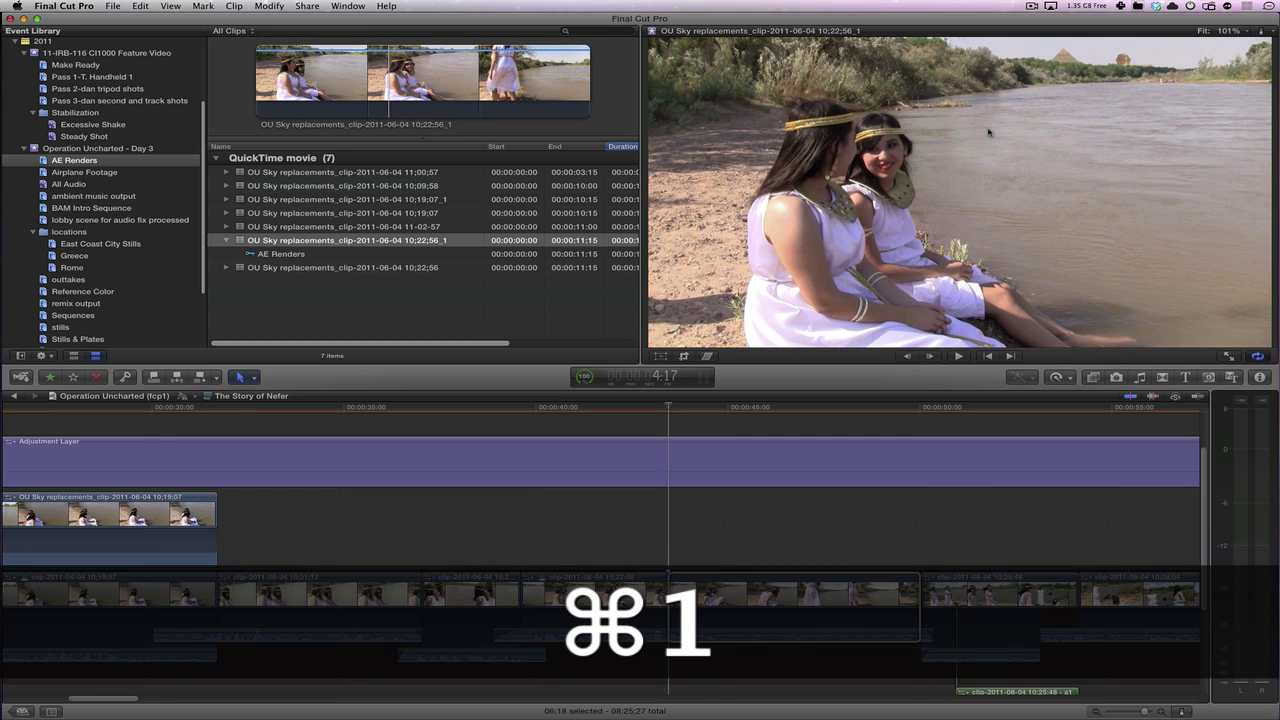
key("m")
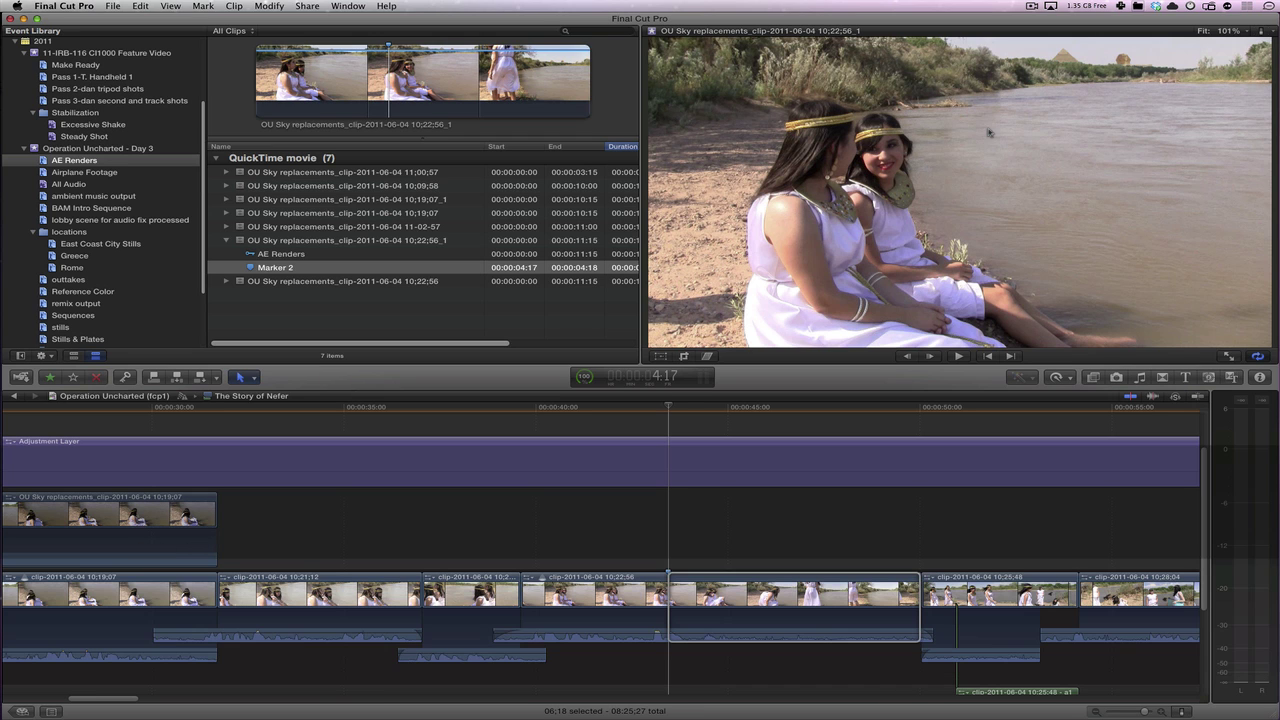
key("i")
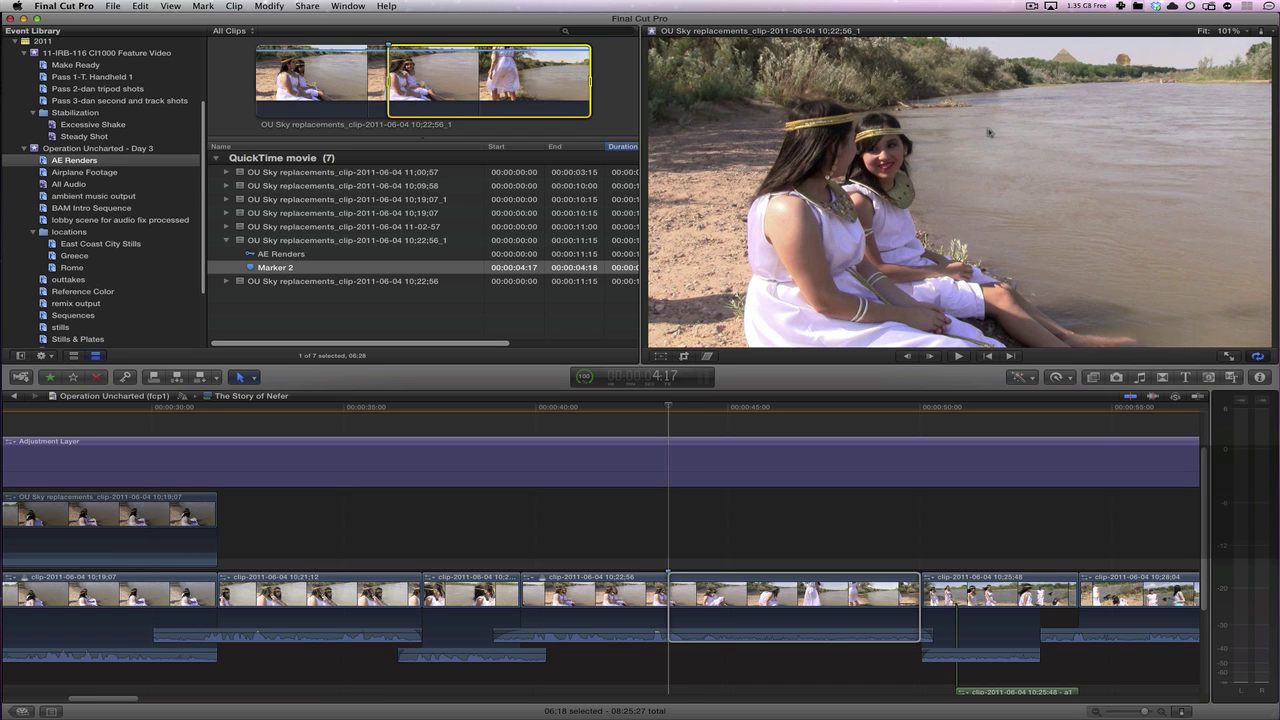
Connect the sky-replacement browser range above the matching 10;22;56 timeline shot.
left_click(827, 600)
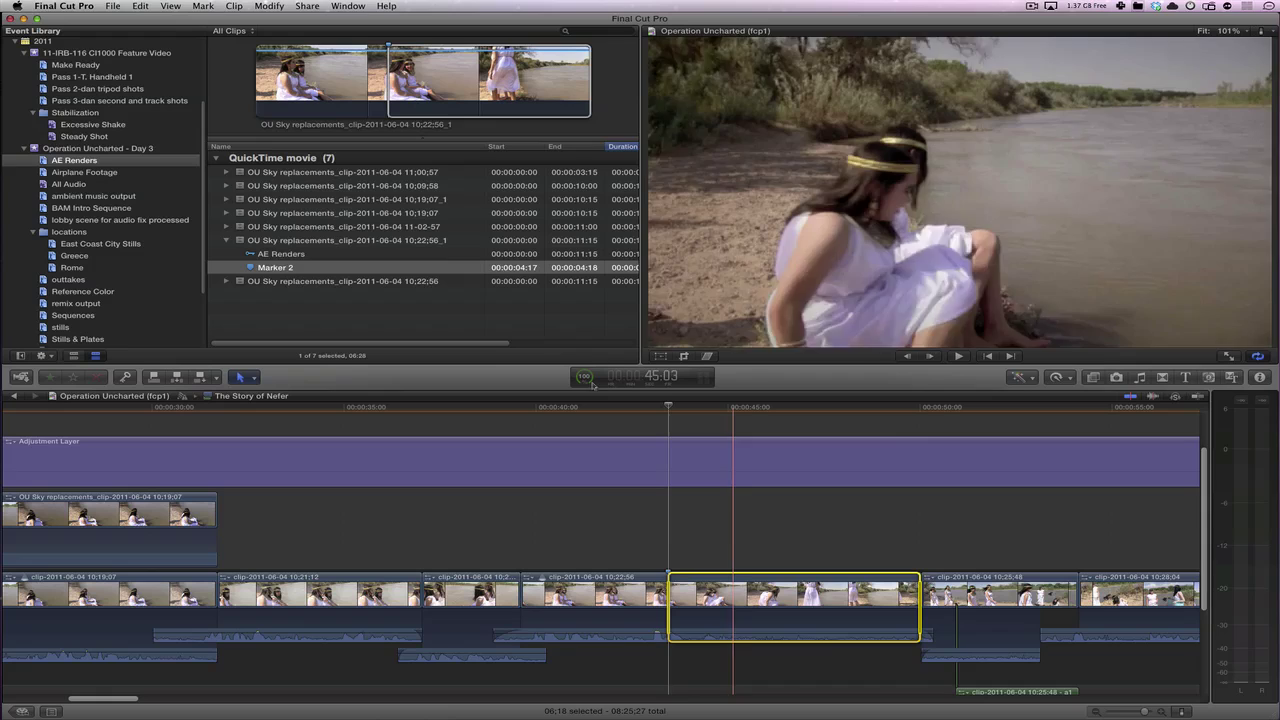
left_click(441, 92)
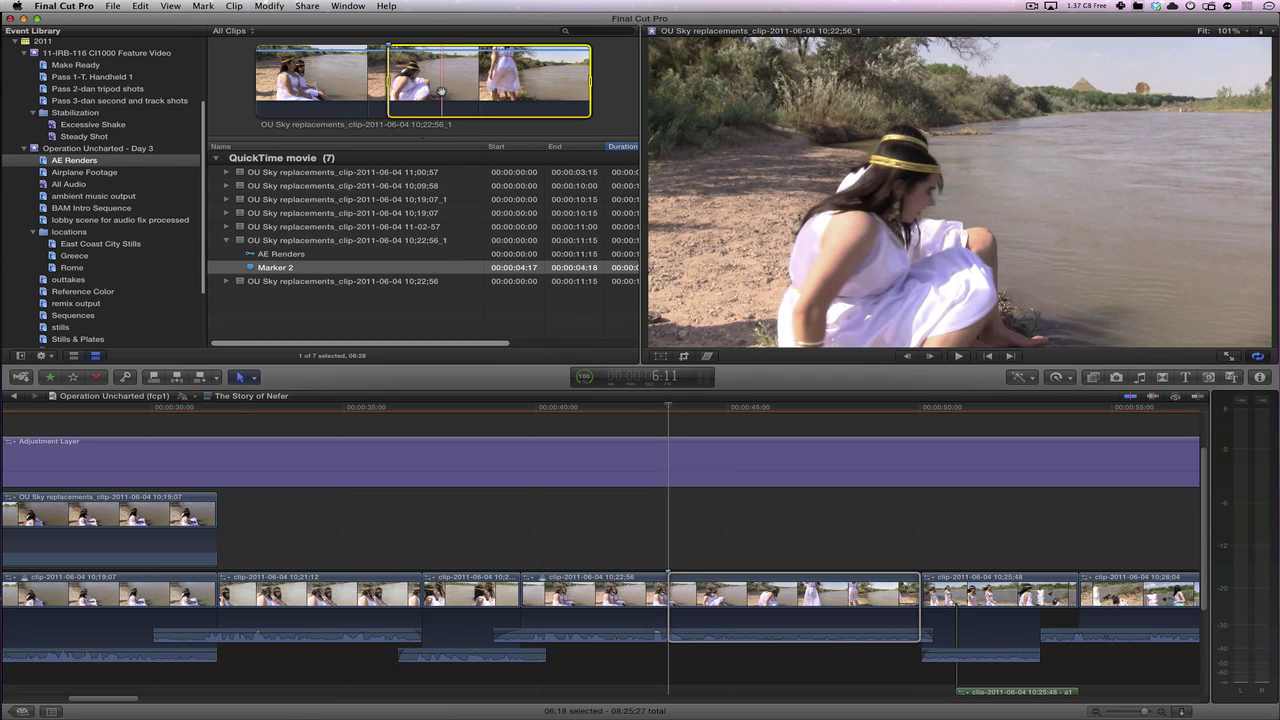
left_click(748, 600)
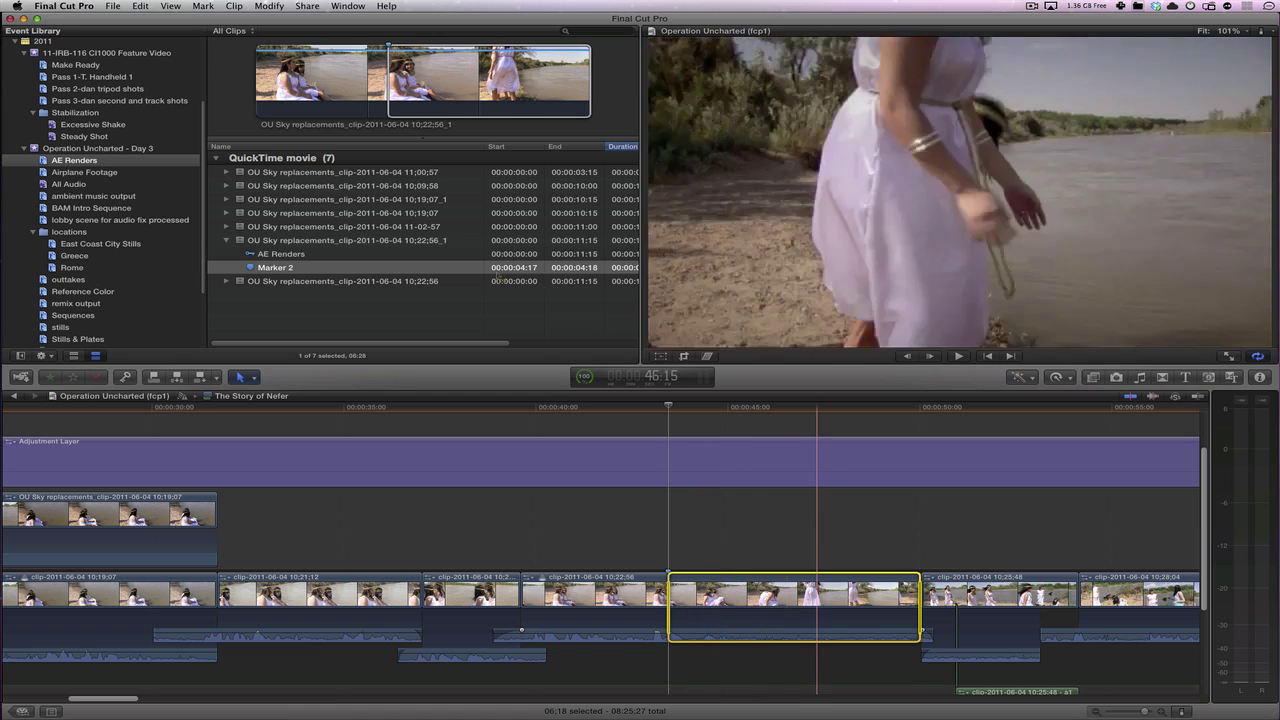
left_click(440, 95)
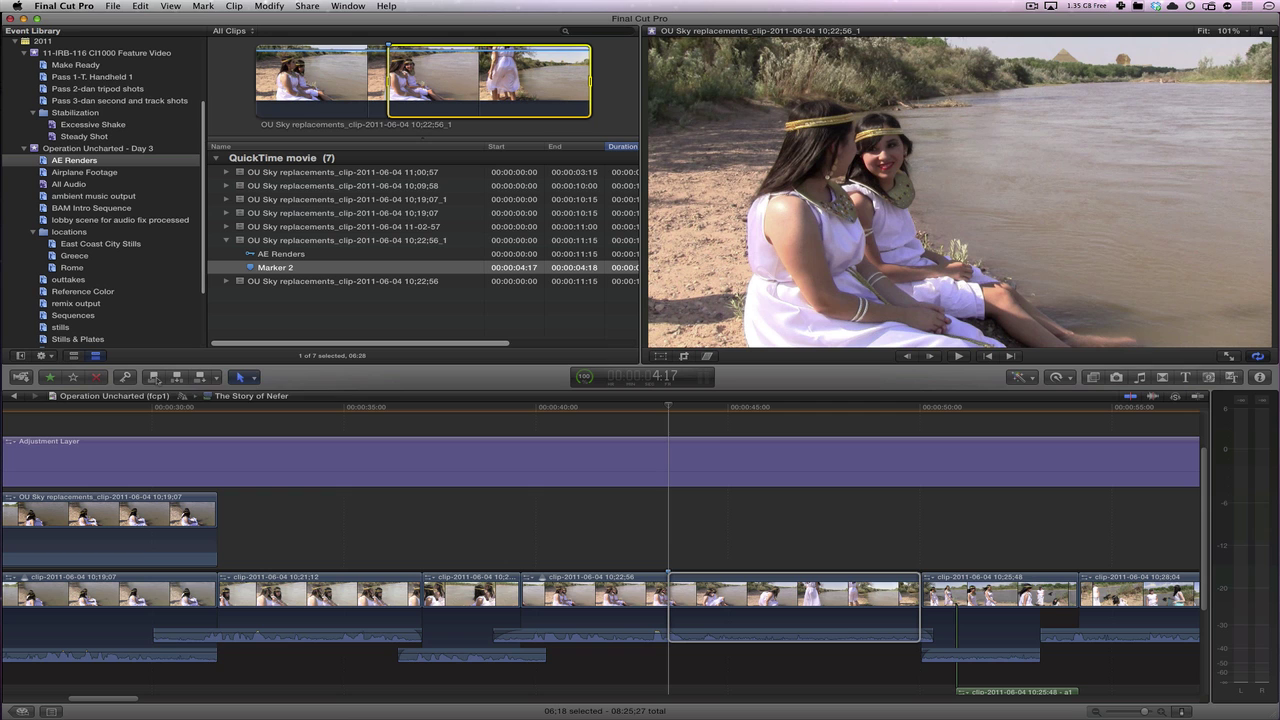
left_click(154, 377)
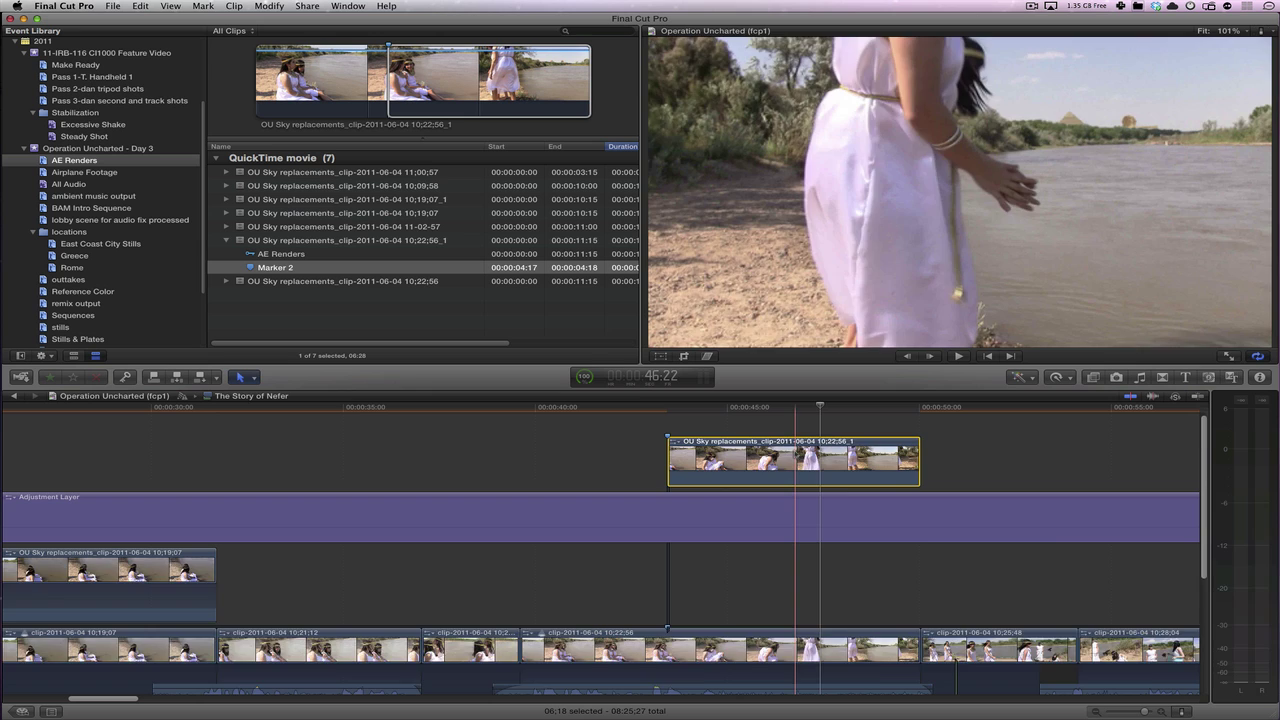
left_click_drag(908, 470, 908, 600)
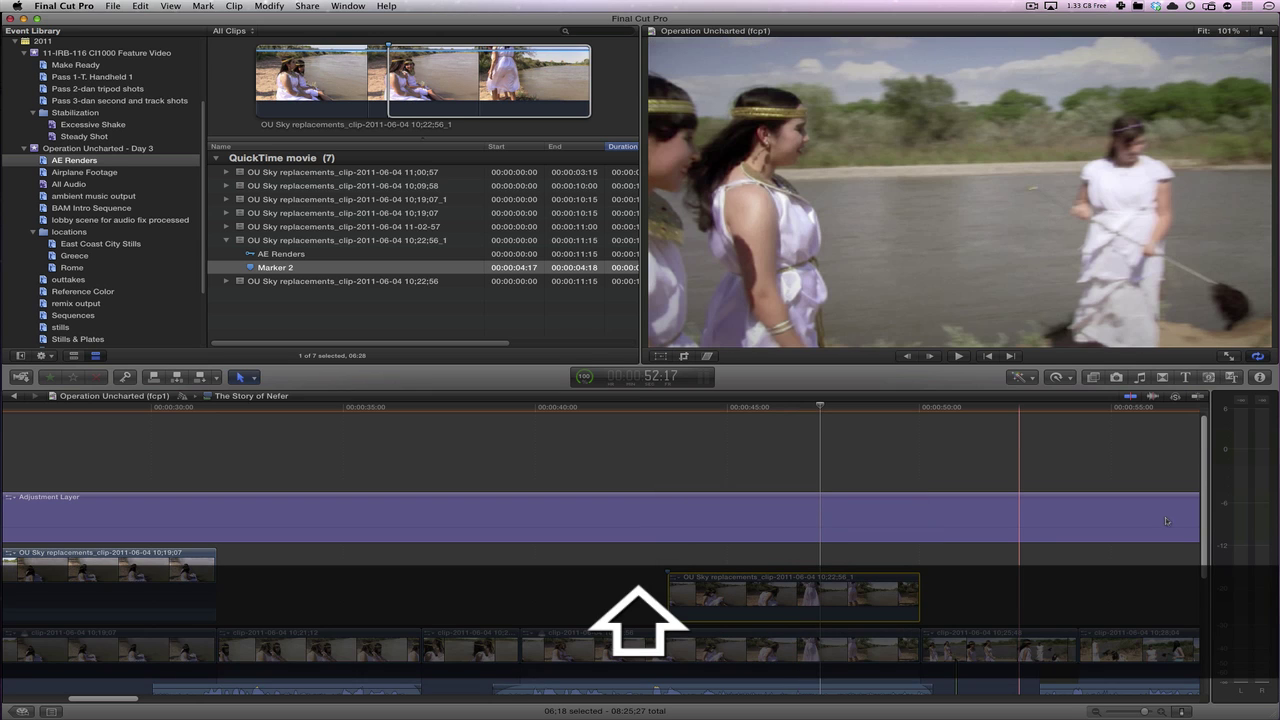
Extend the connected clip's start back to the shot's beginning and play it back.
scroll(1201, 505, "down", 5)
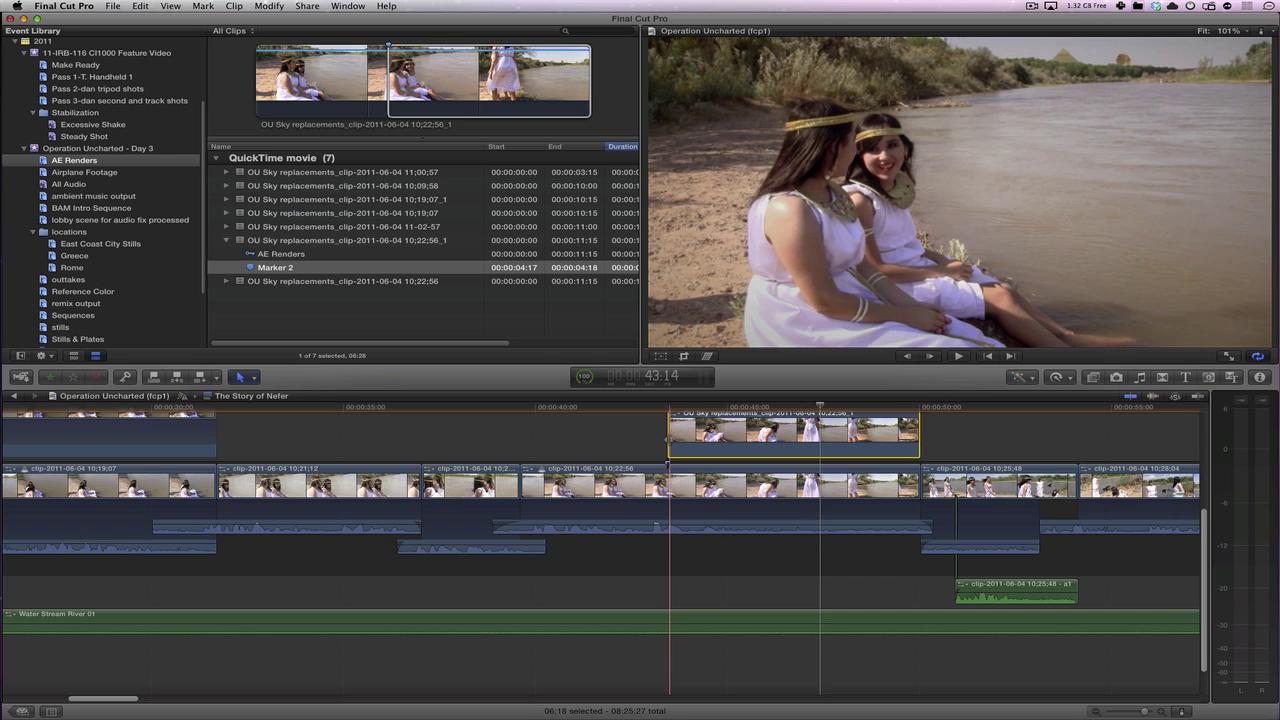
left_click(669, 435)
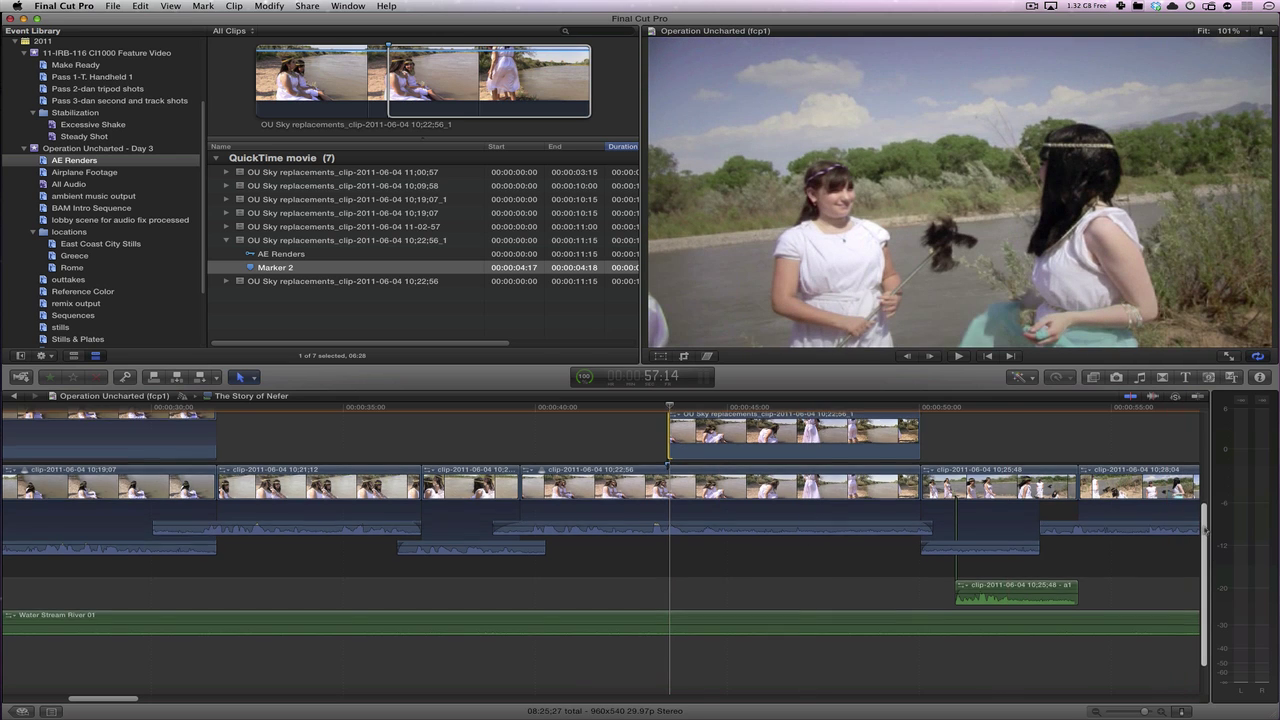
scroll(601, 527, "up", 2)
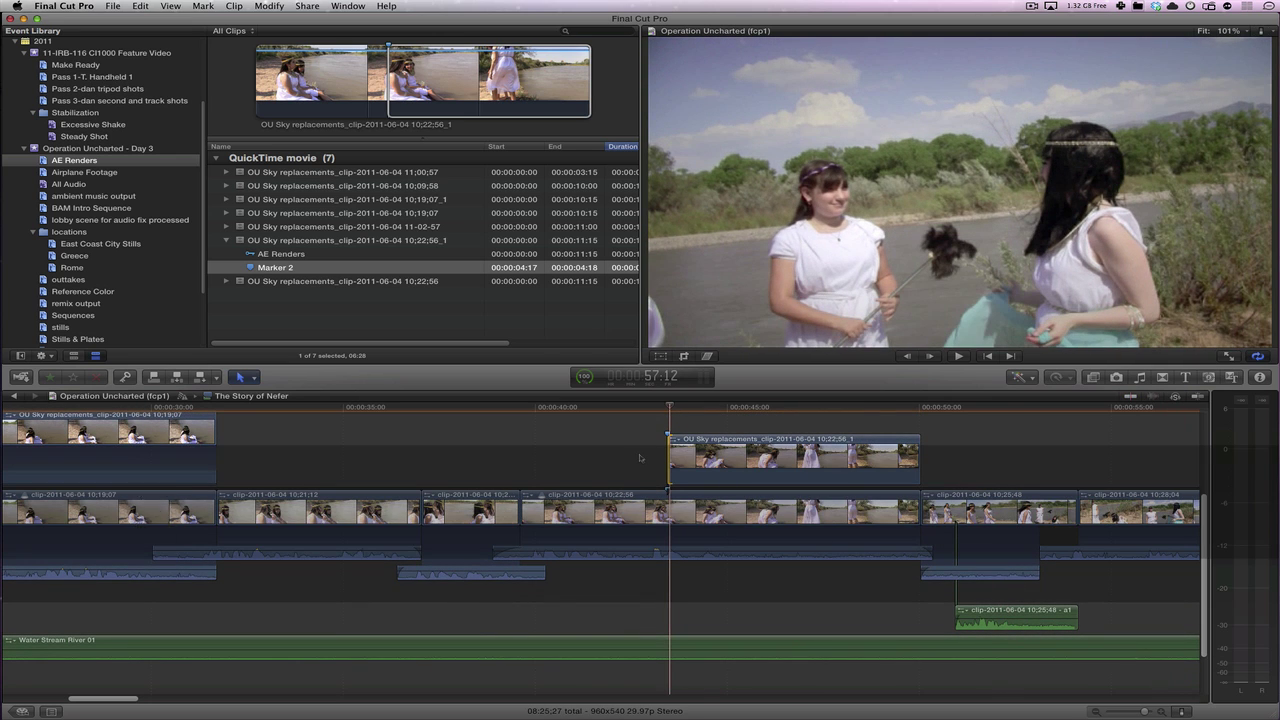
key("space")
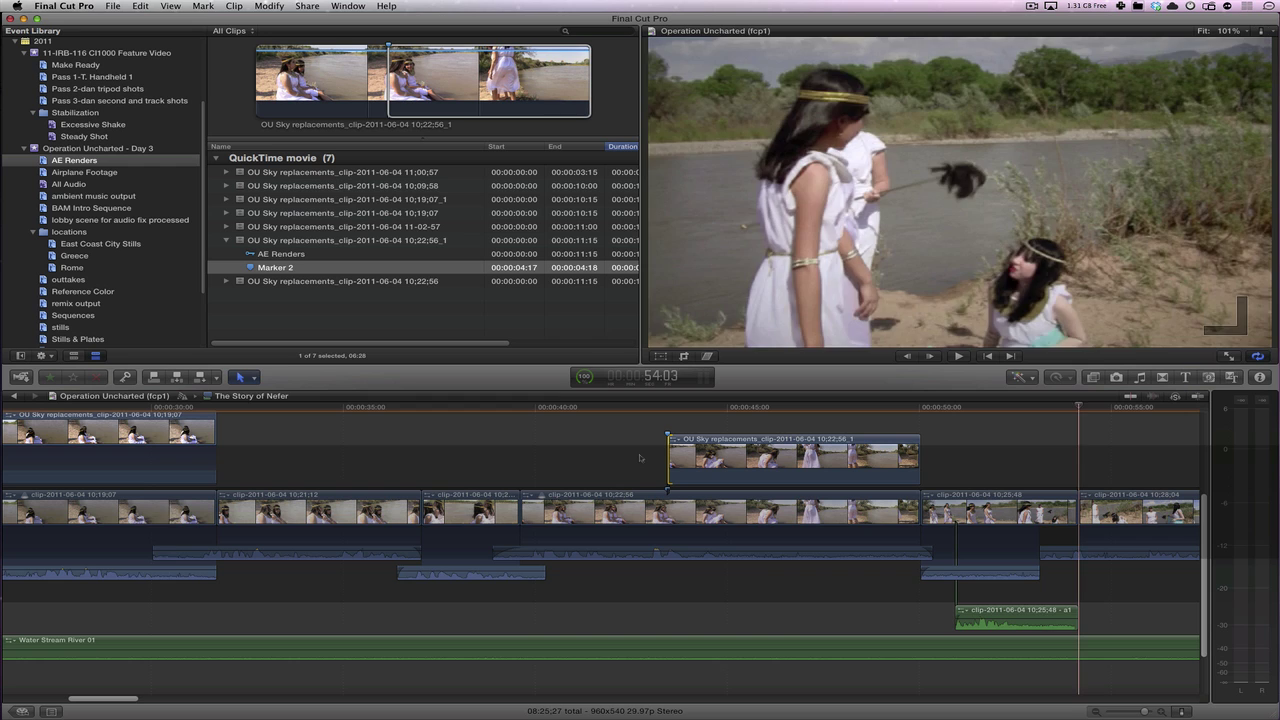
key("j")
key("j")
key("j")
key("k")
key("Up")
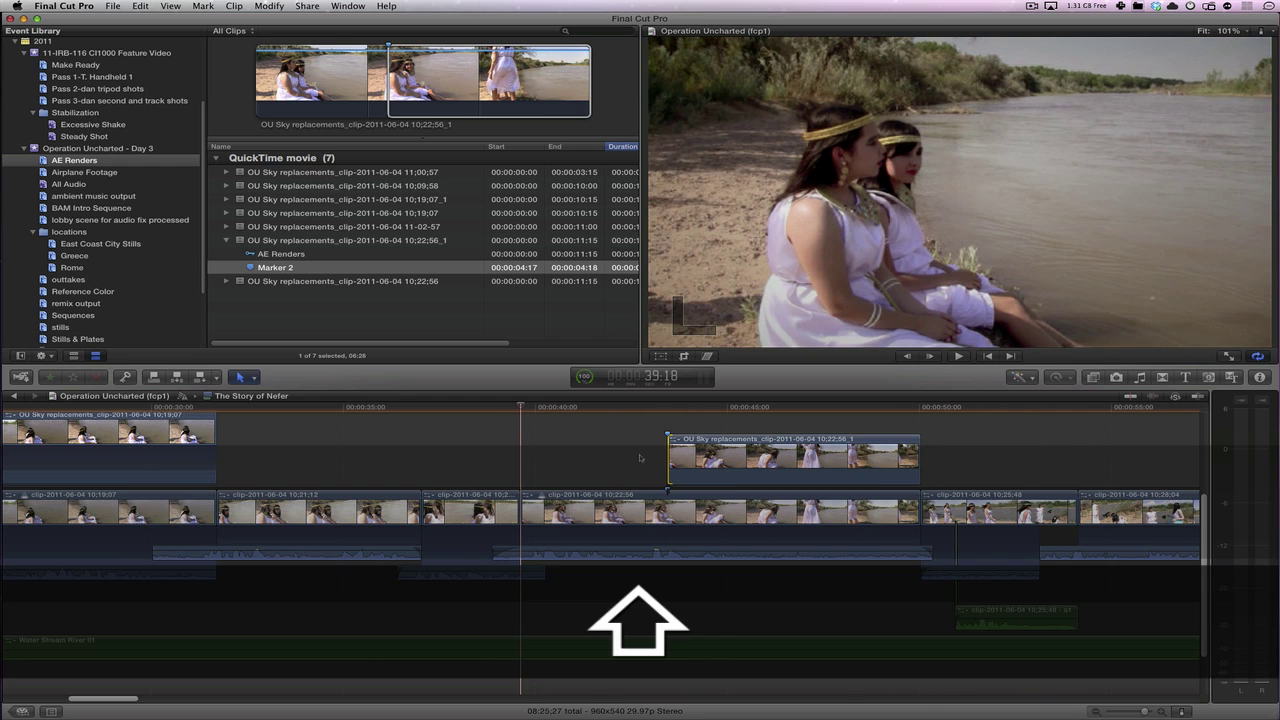
key("shift+x")
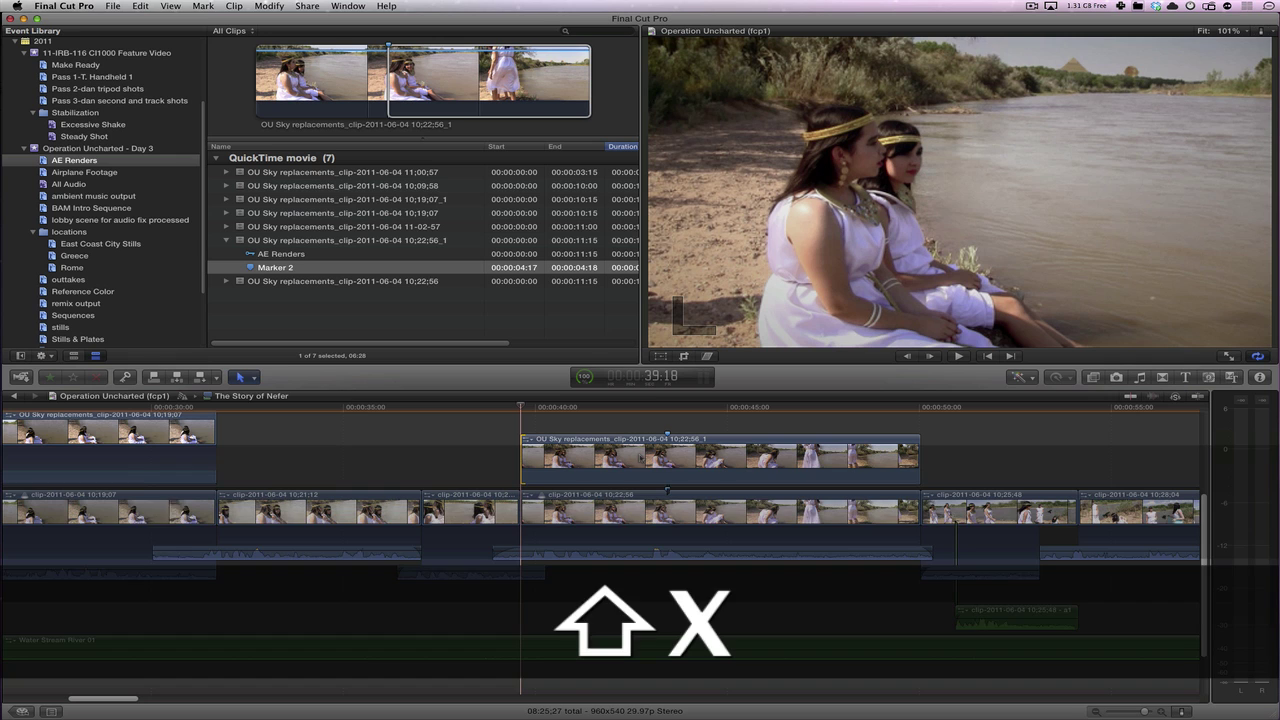
left_click(652, 410)
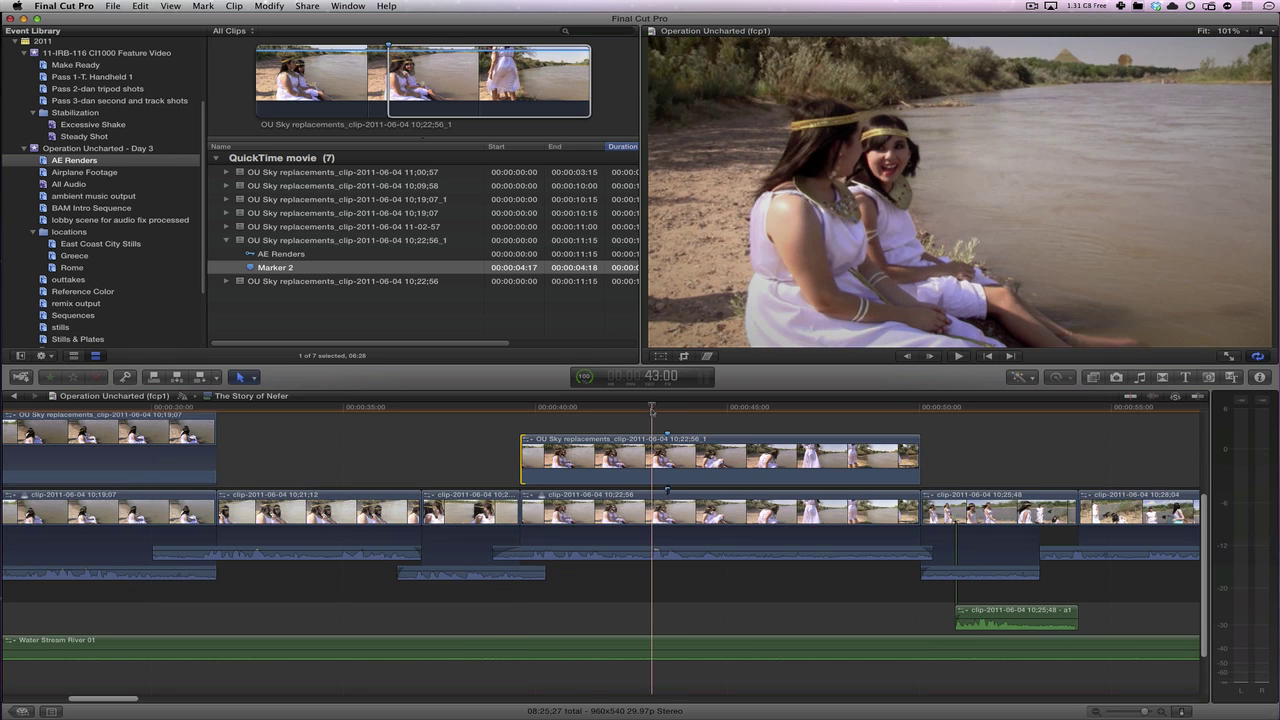
key("space")
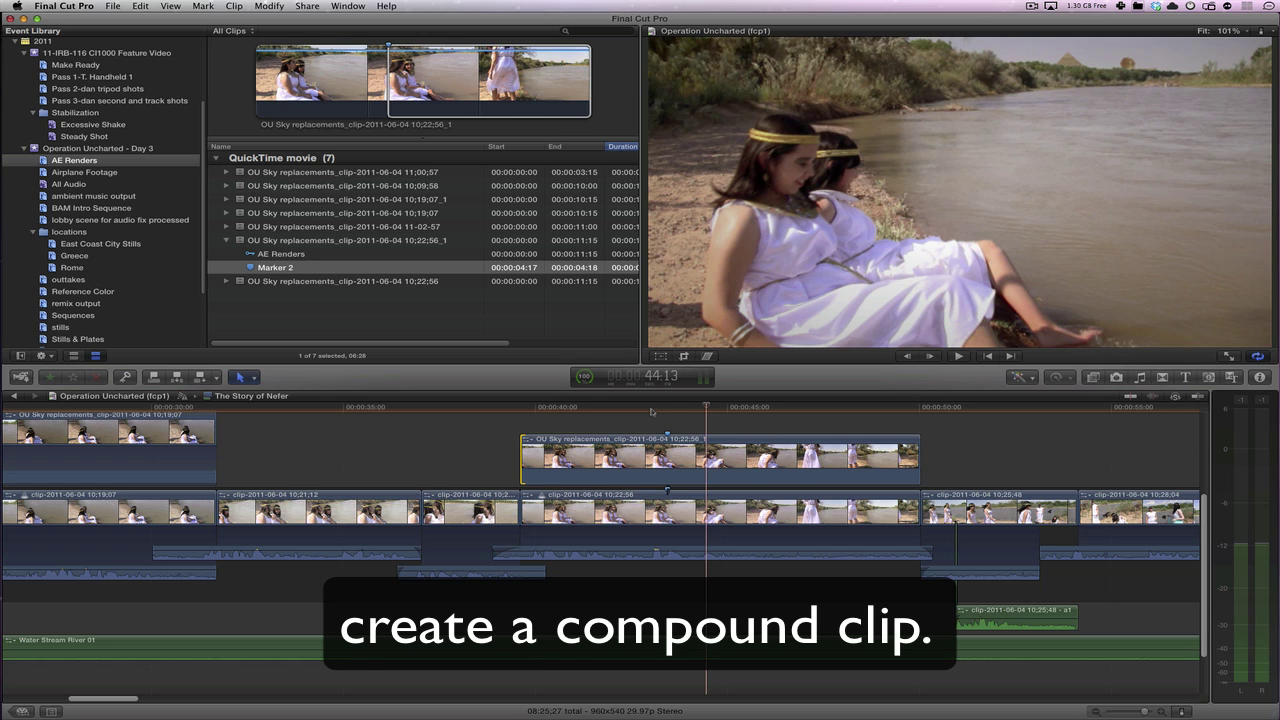
Delete the connected sky clip and select the river shot from its start to its end.
left_click(658, 455)
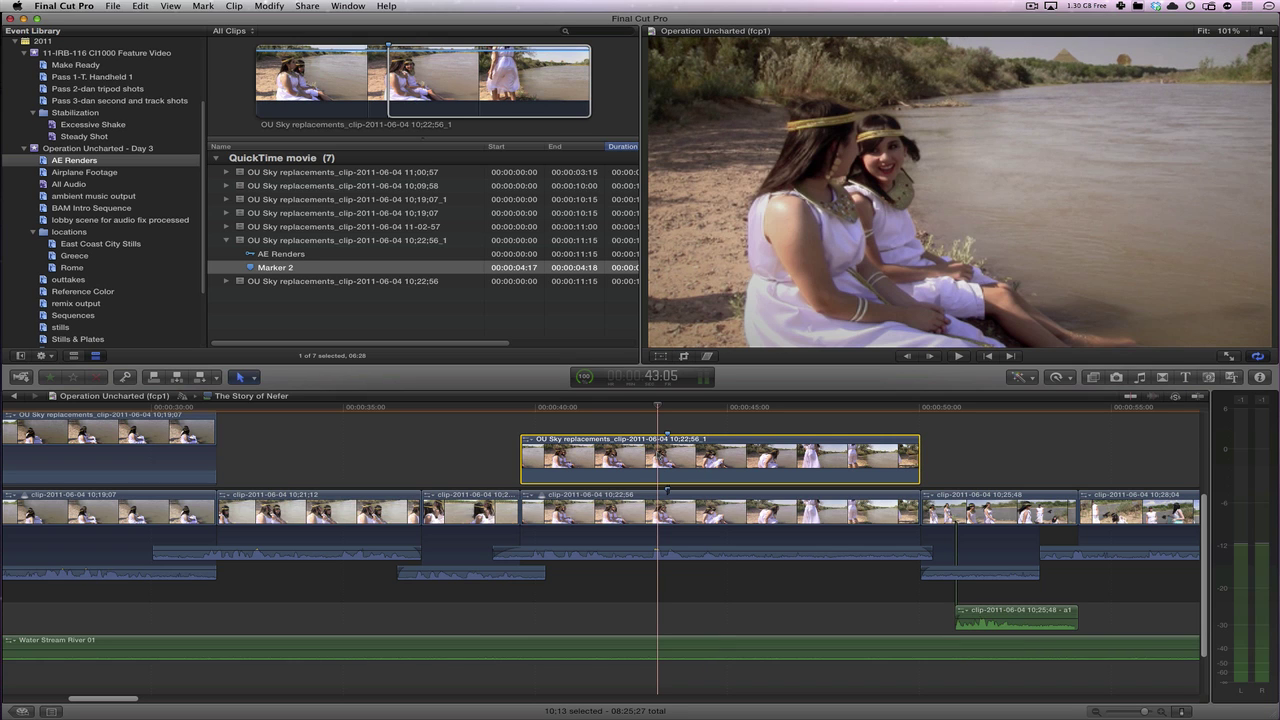
key("Delete")
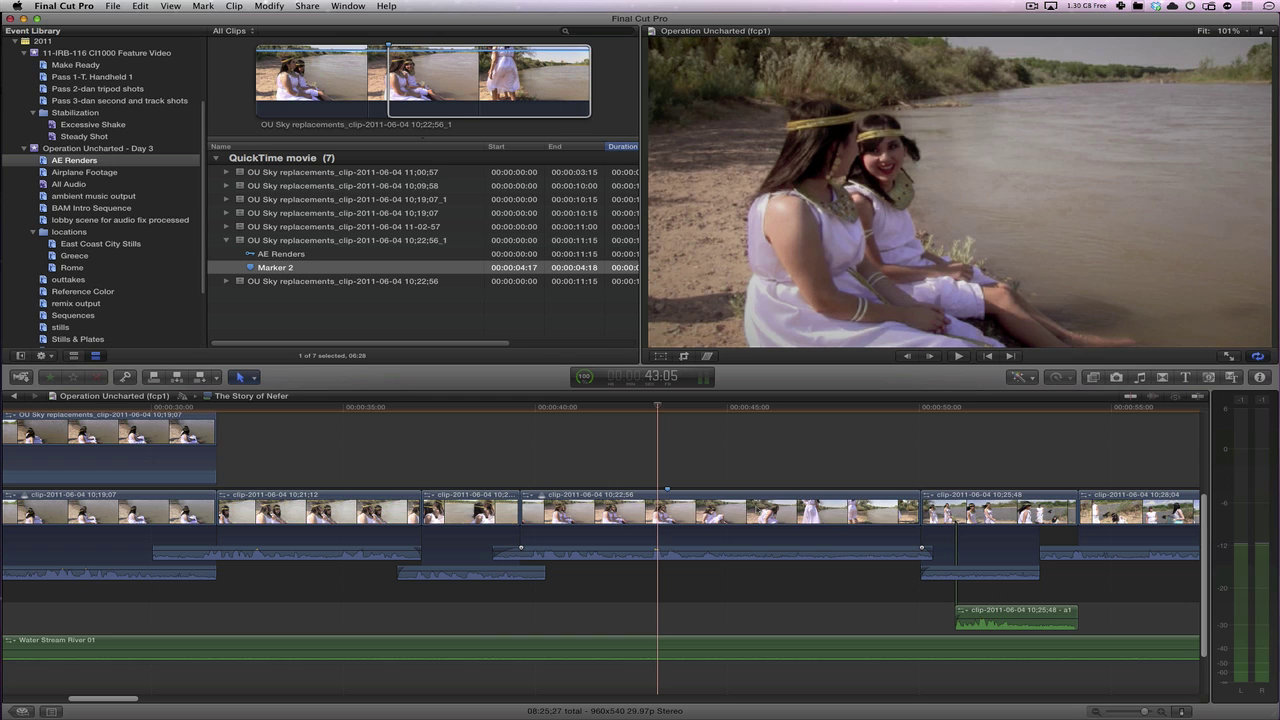
key("apostrophe")
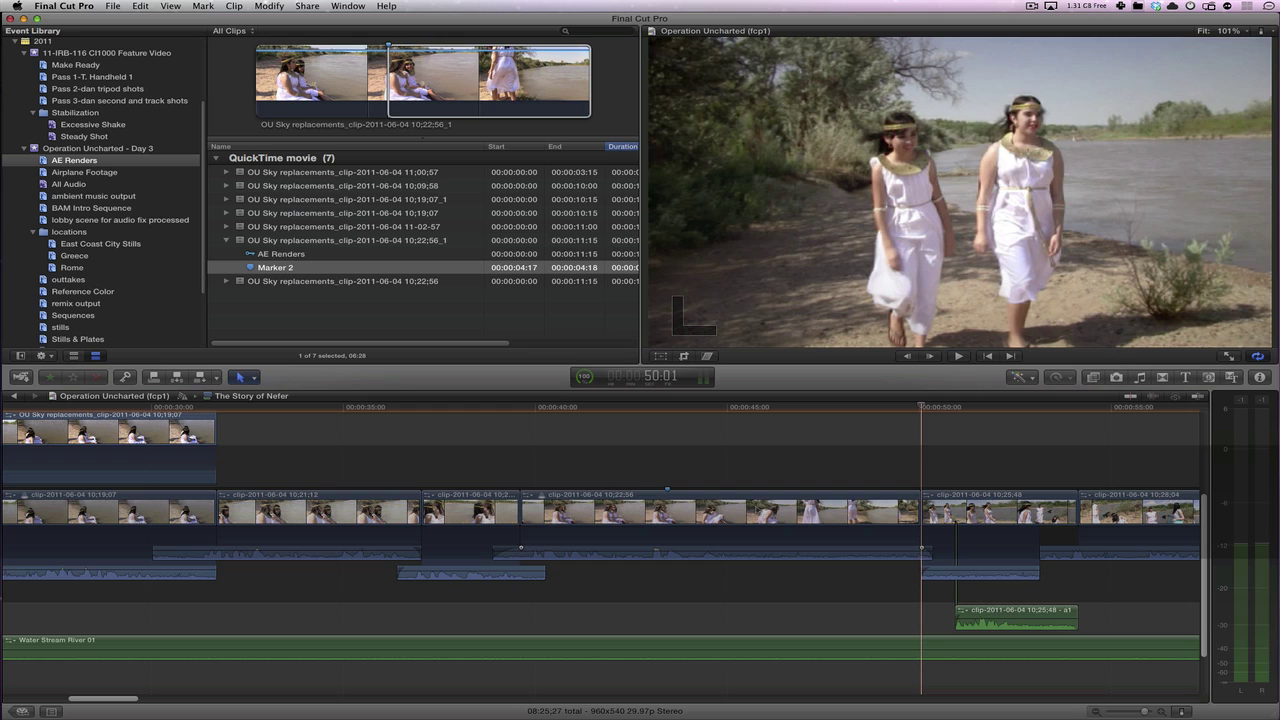
key("ctrl+semicolon")
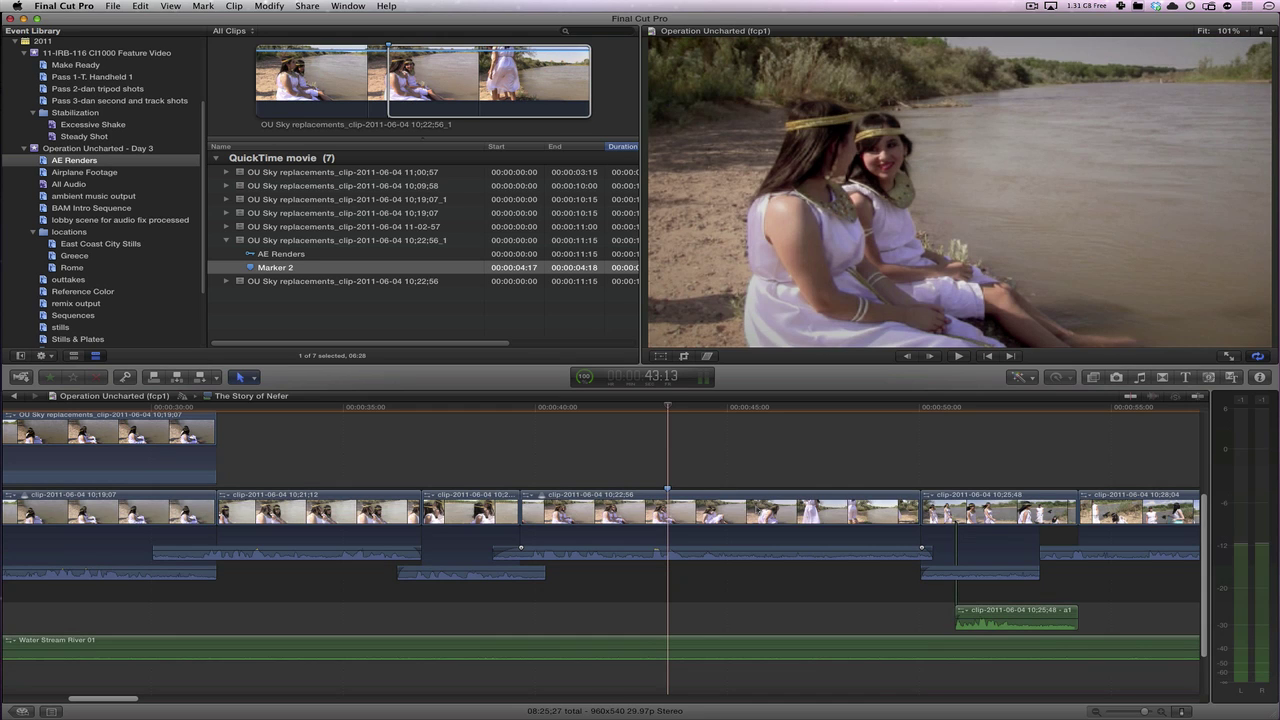
key("i")
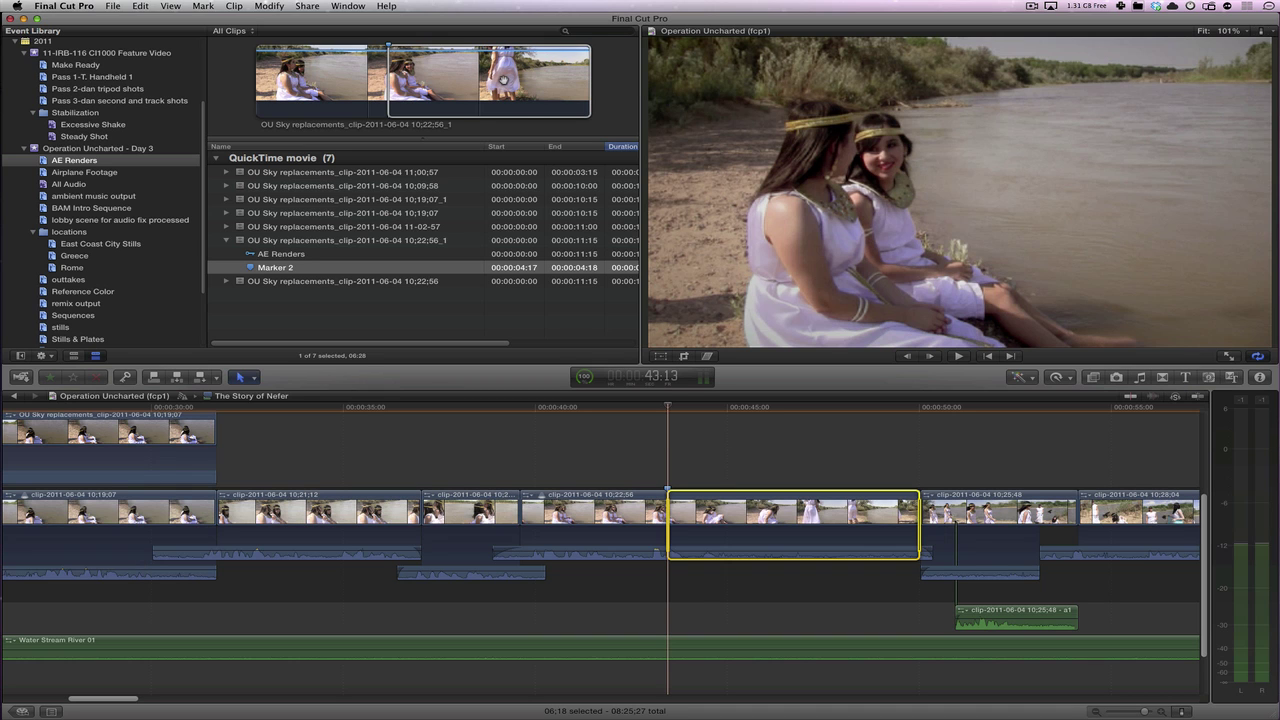
Toggle focus between browser and timeline, ending on the sky-replacement browser clip.
key("super")
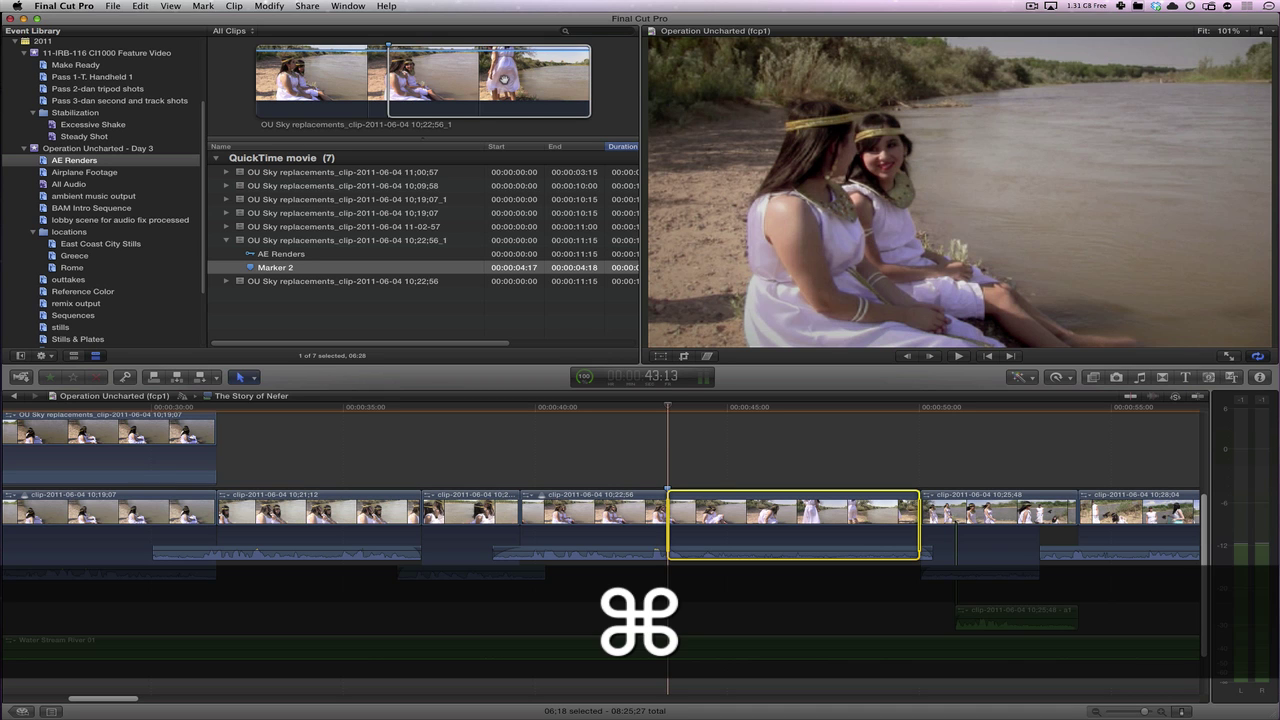
key("super+1")
key("super+2")
key("super+1")
key("super+2")
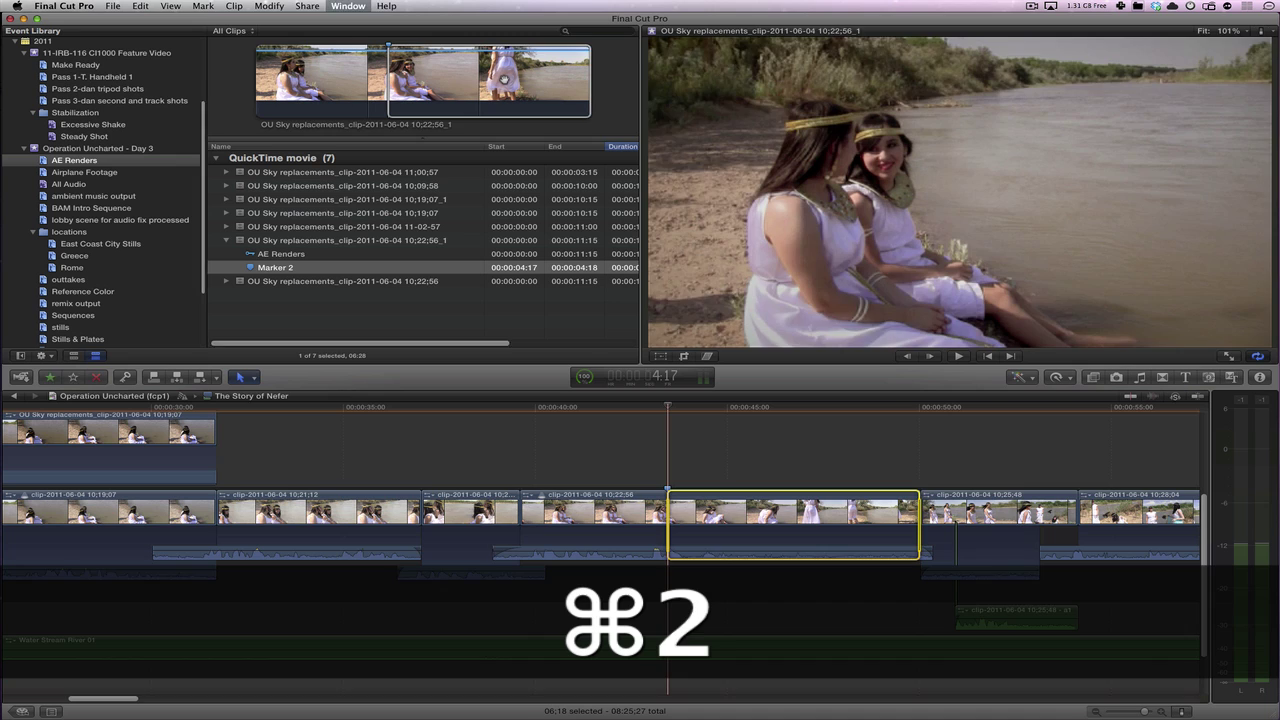
key("super+1")
key("super+2")
key("super+1")
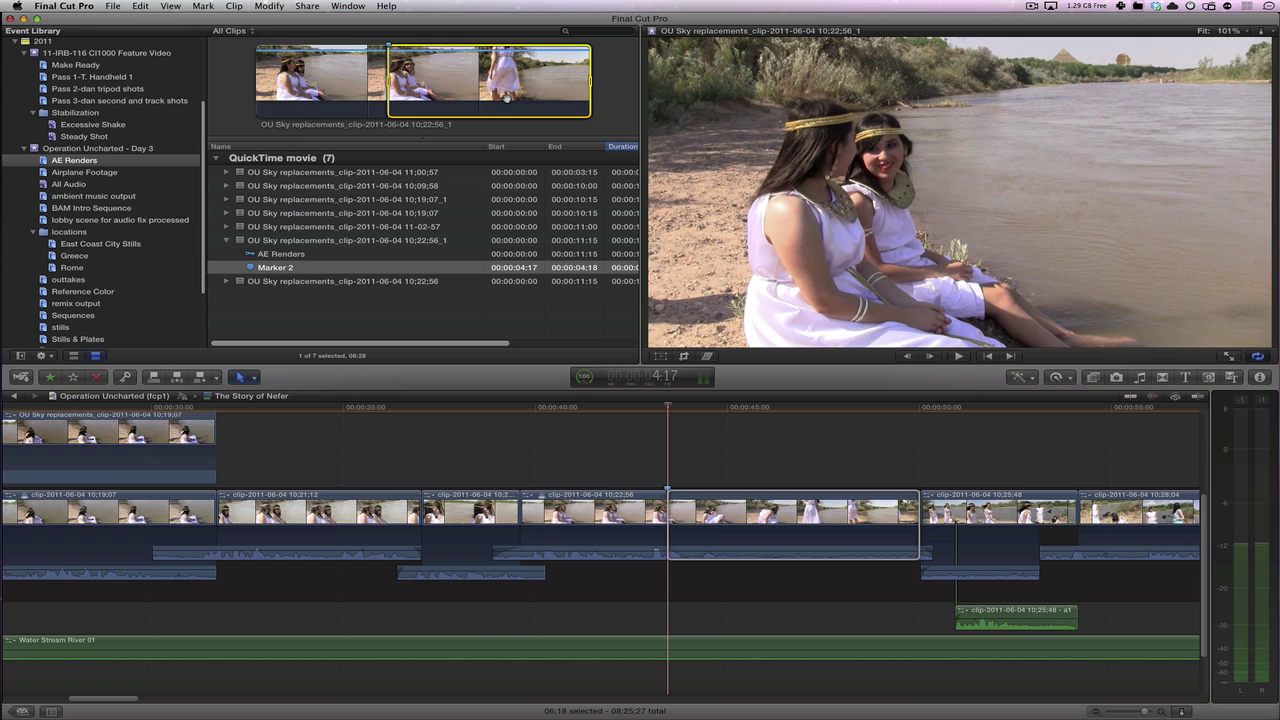
Overwrite the sky-replacement clip into the primary storyline and extend its start to the previous edit.
left_click(140, 6)
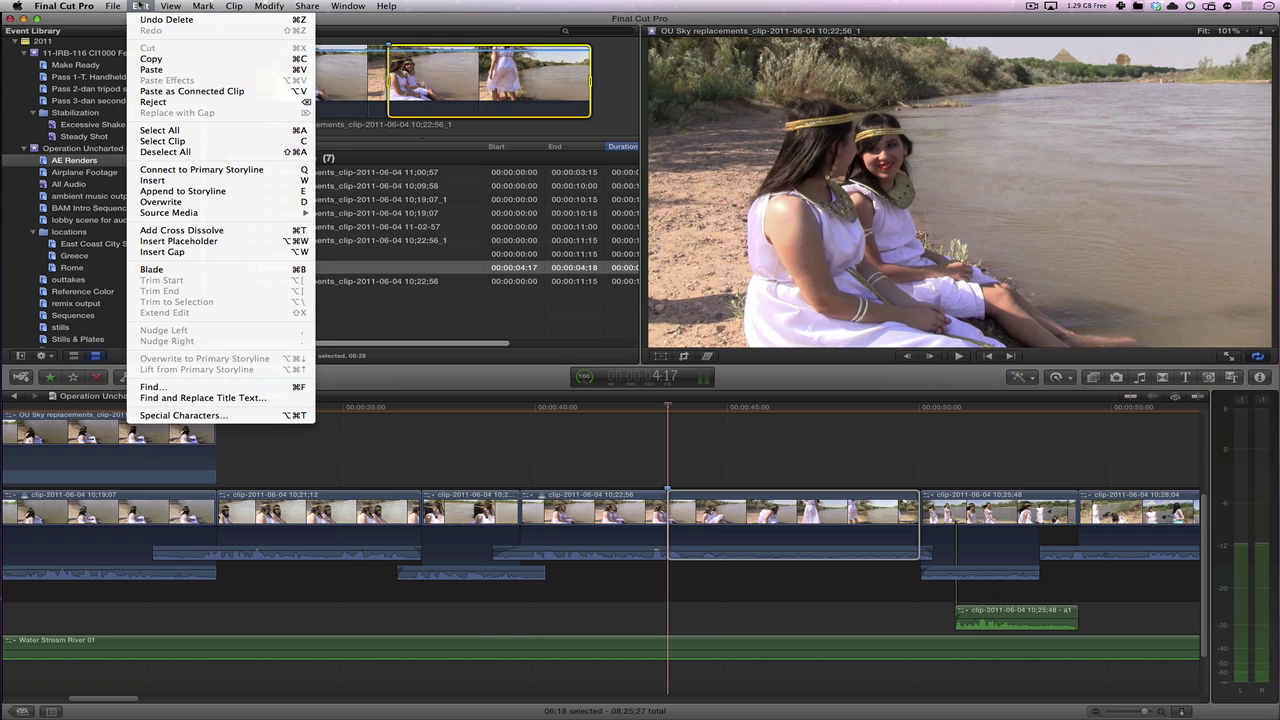
left_click(193, 205)
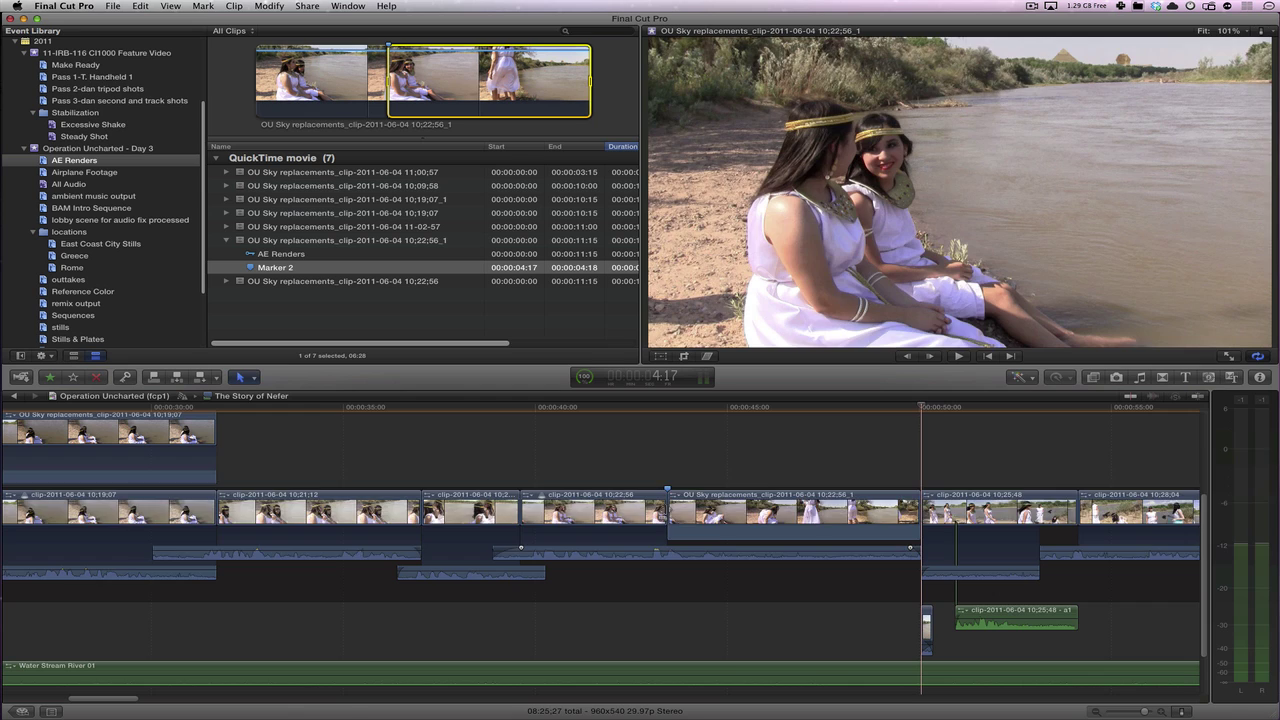
key("t")
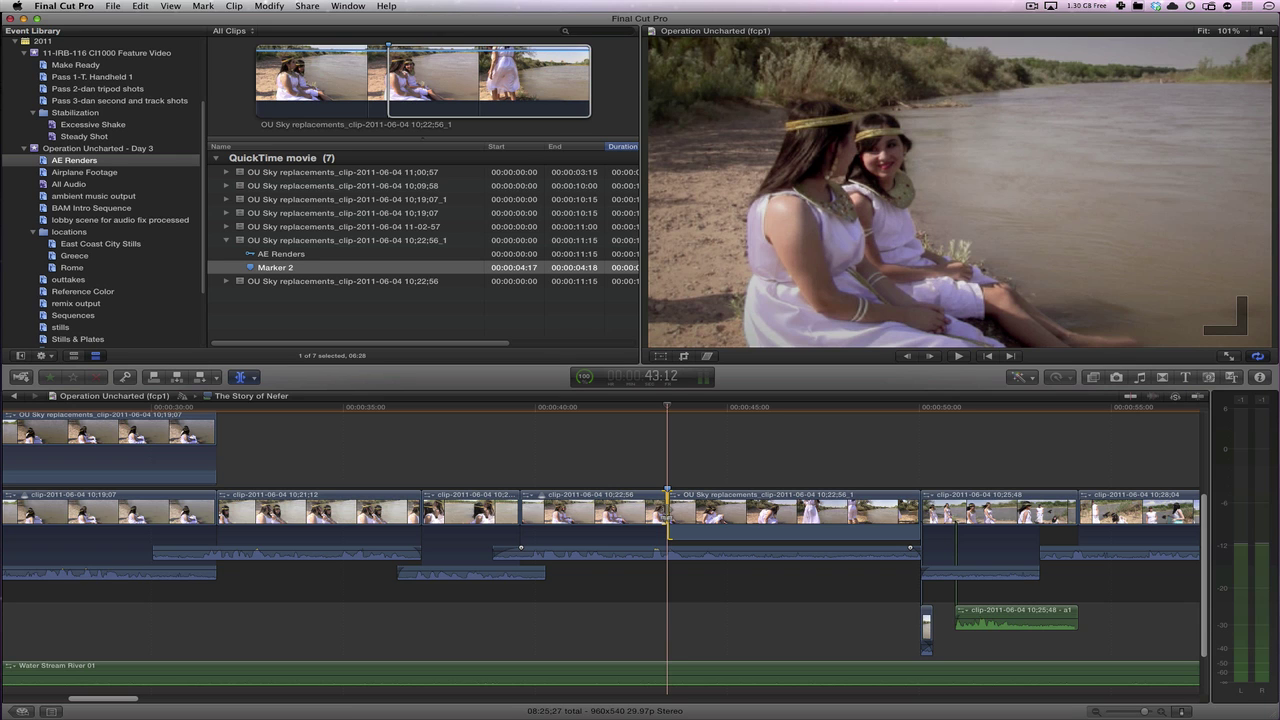
key("semicolon")
key("semicolon")
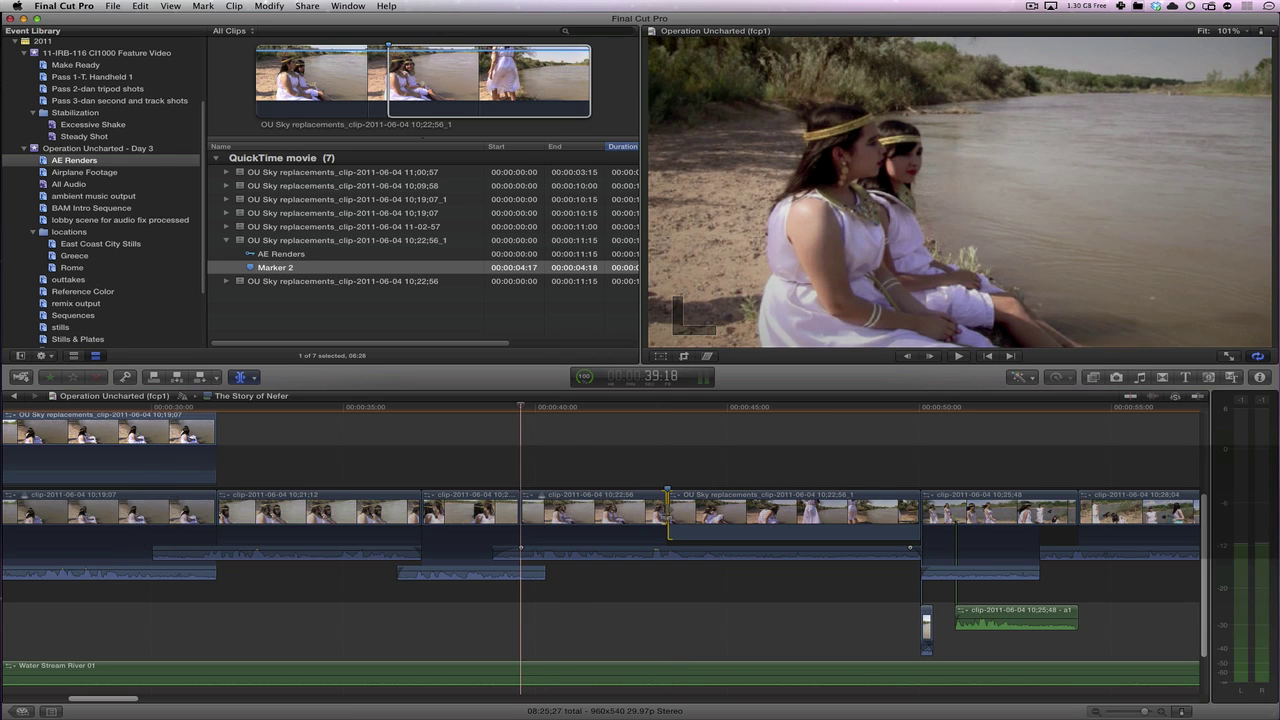
key("shift+x")
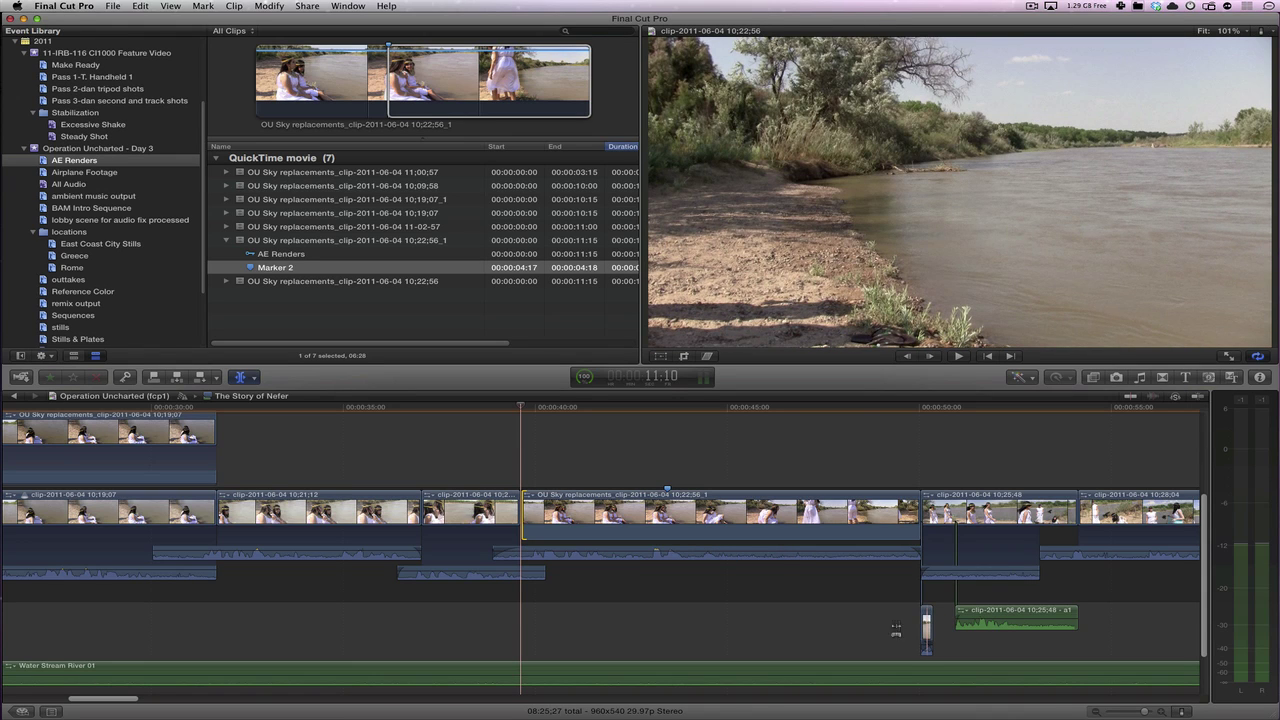
Zoom in on the sliver clip at the edit point, undo the extension, and zoom back out.
key("z")
left_click_drag(512, 484, 551, 594)
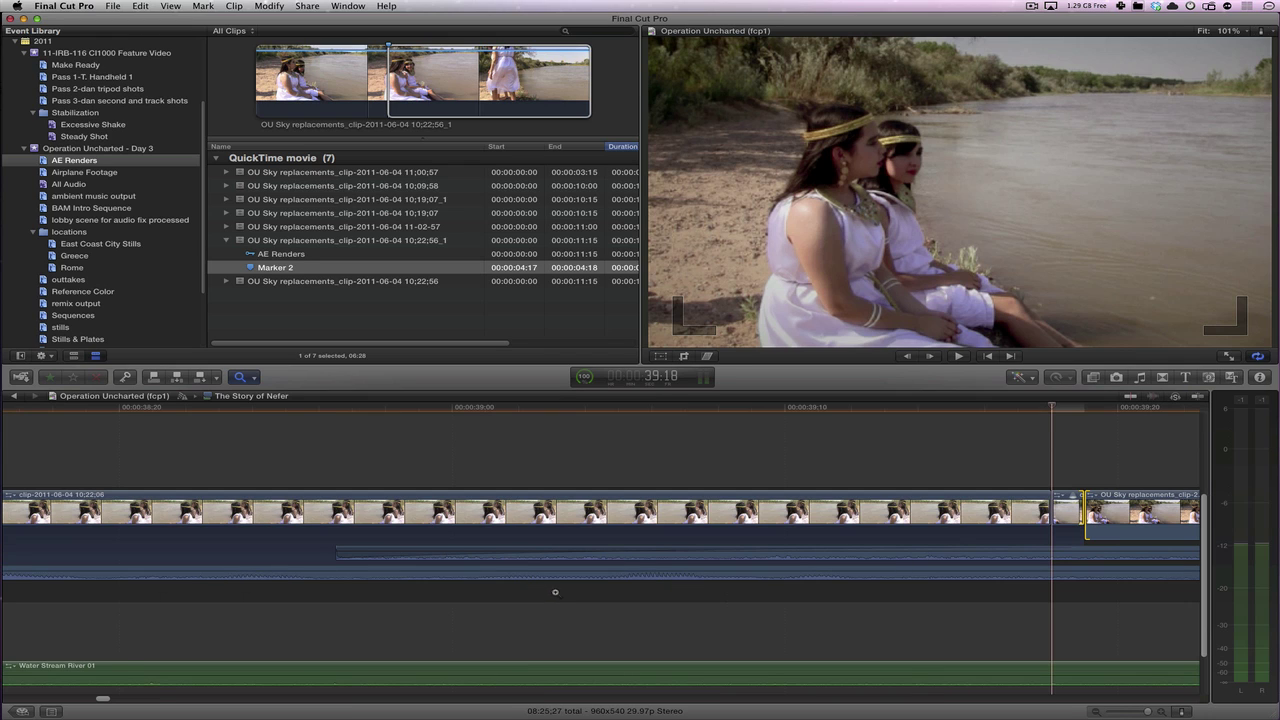
key("a")
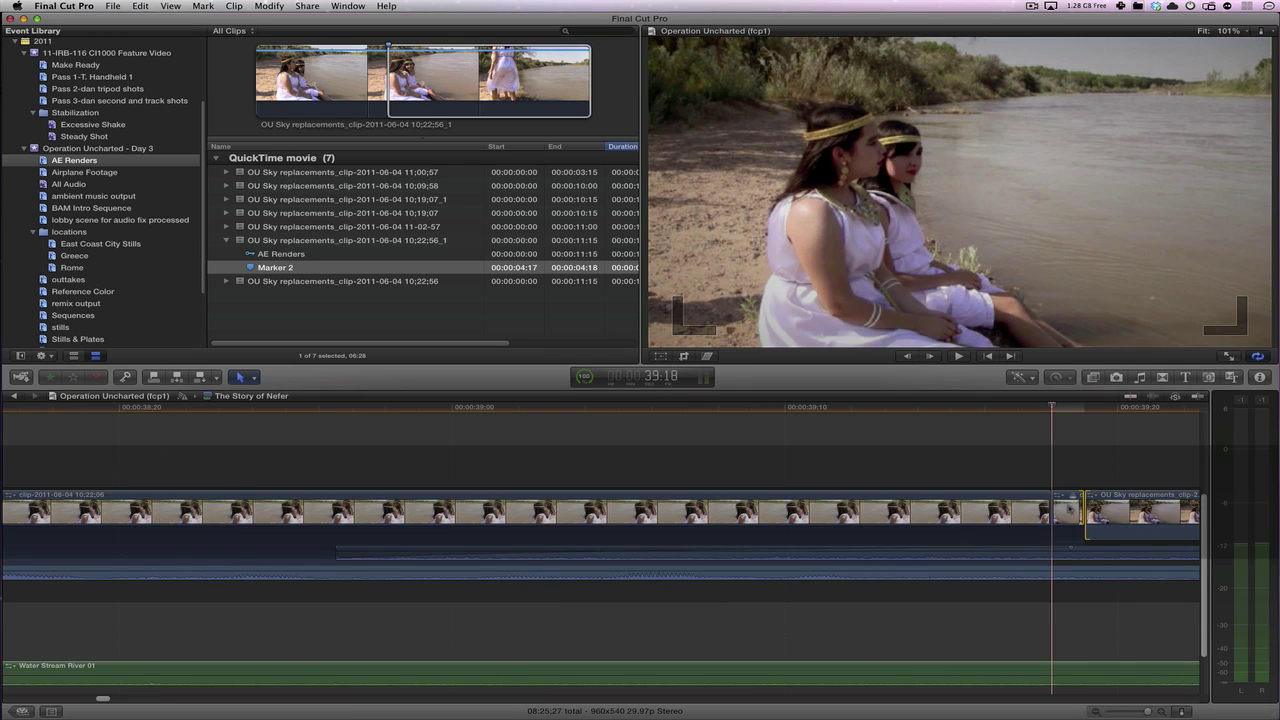
left_click(1068, 508)
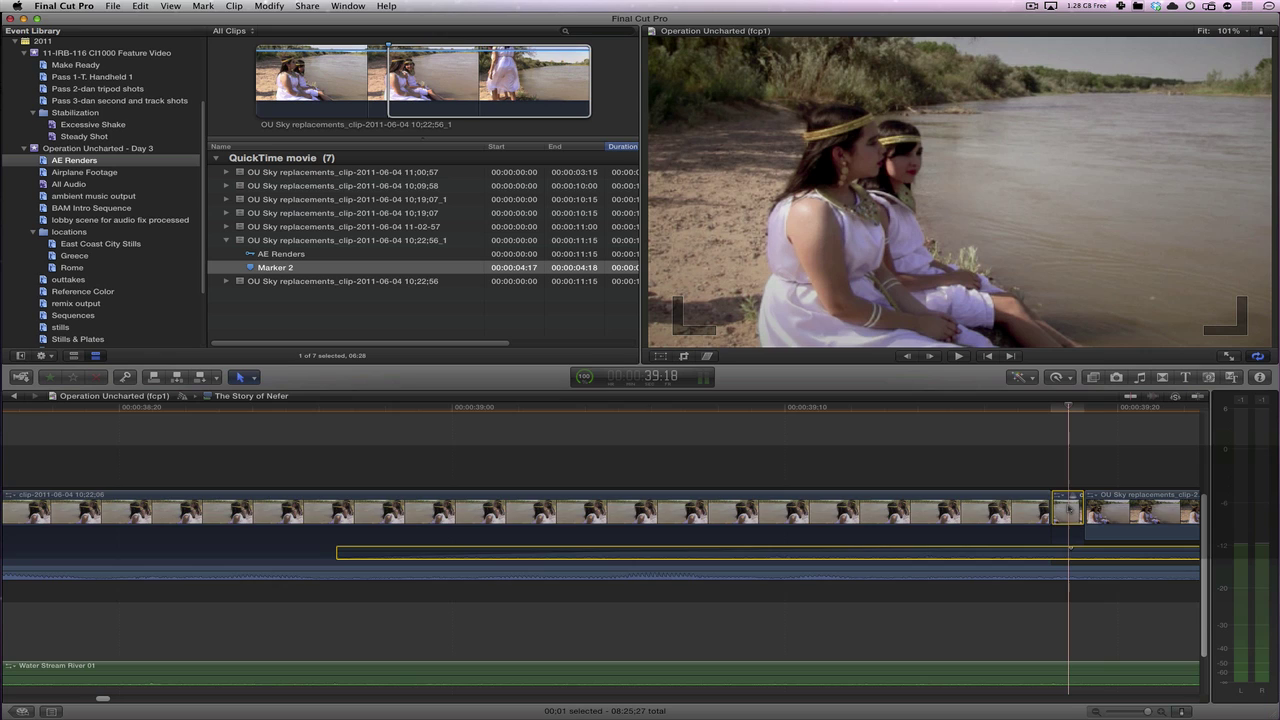
scroll(1000, 520, "right", 5)
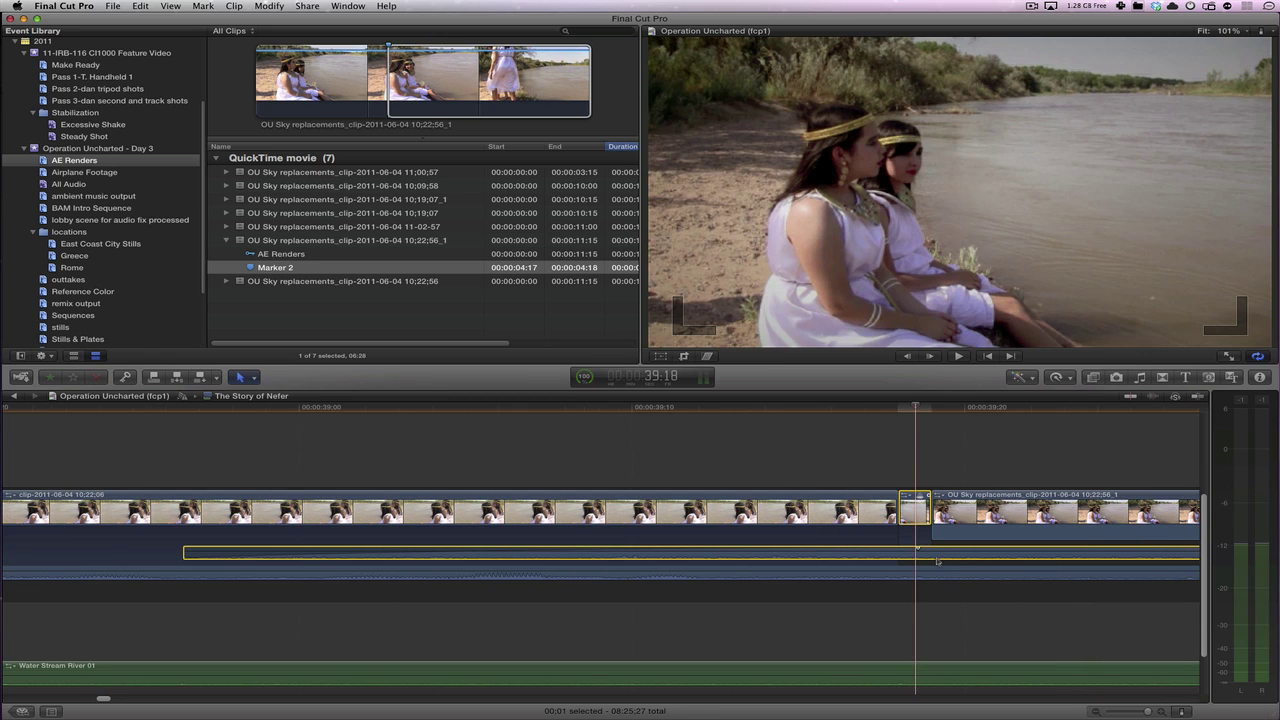
key("super+minus")
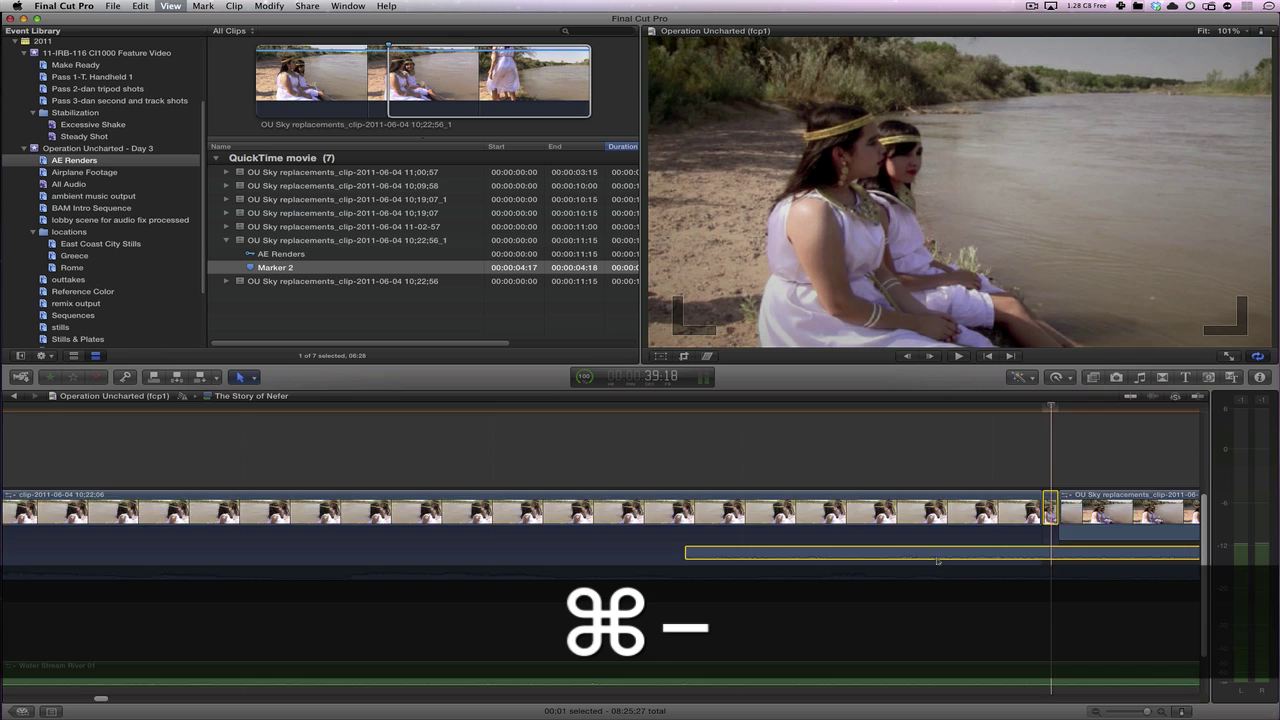
scroll(938, 562, "right", 20)
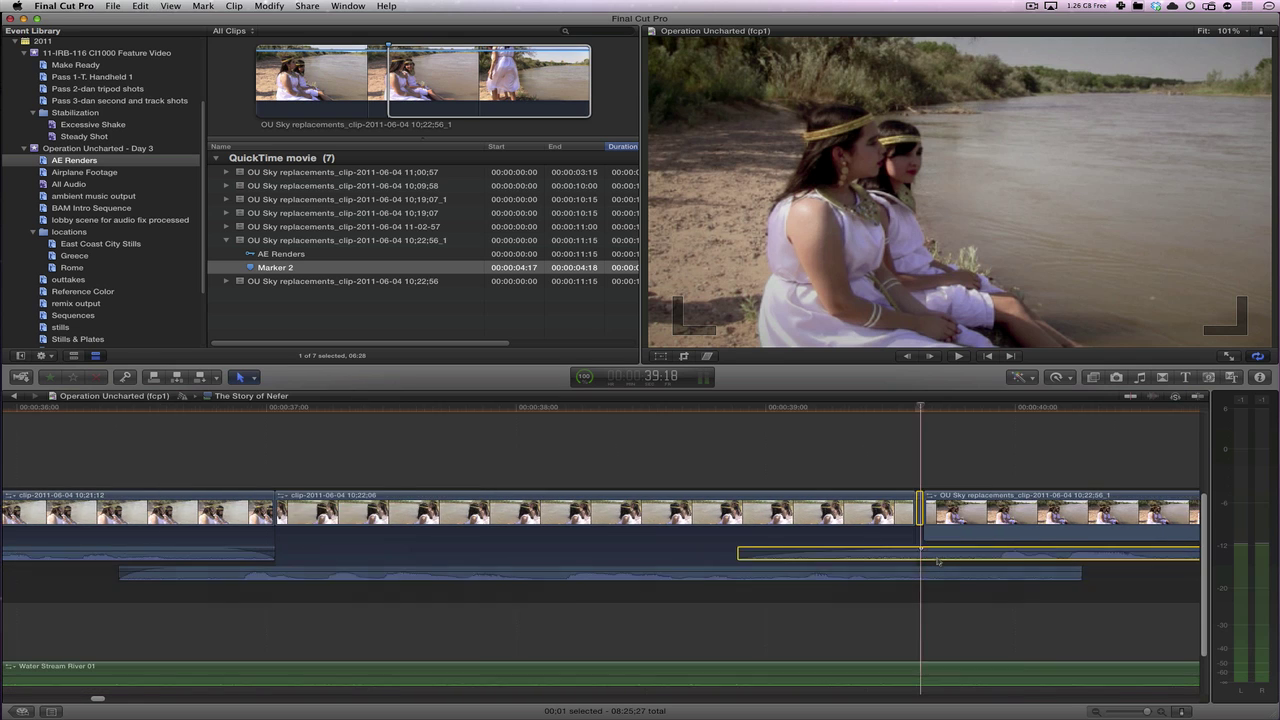
key("super+z")
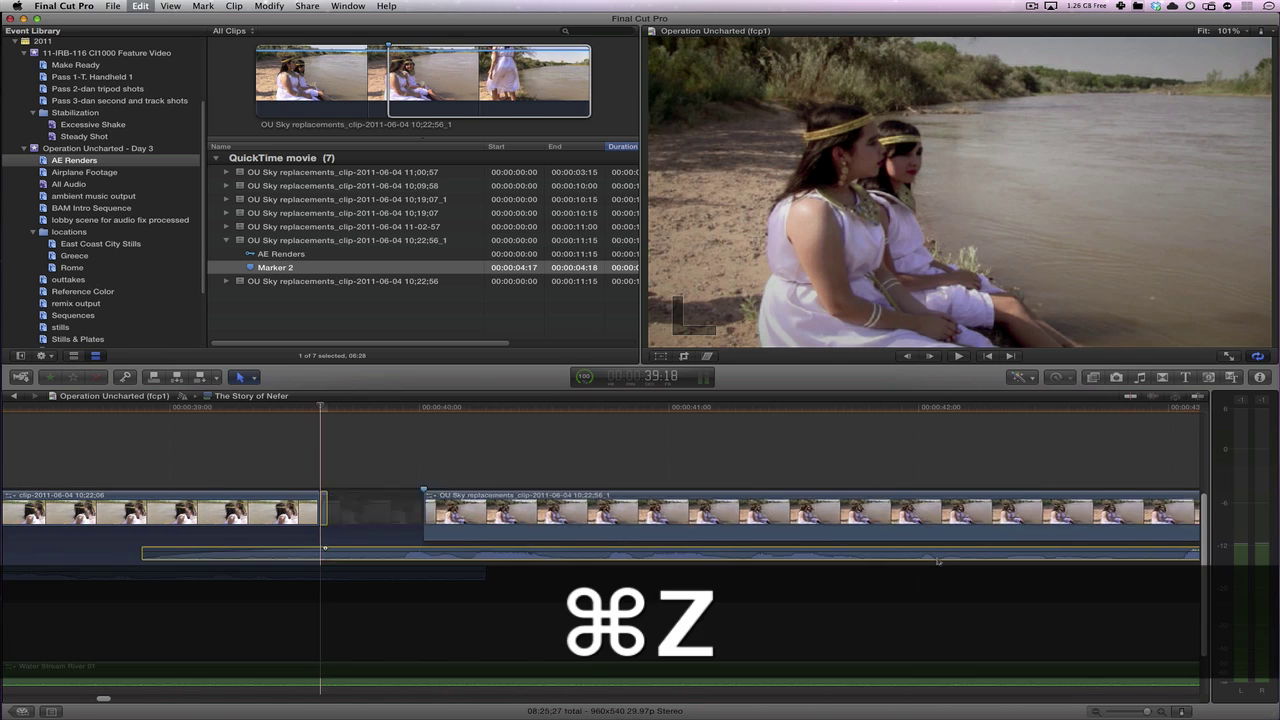
key("super+minus")
key("super+minus")
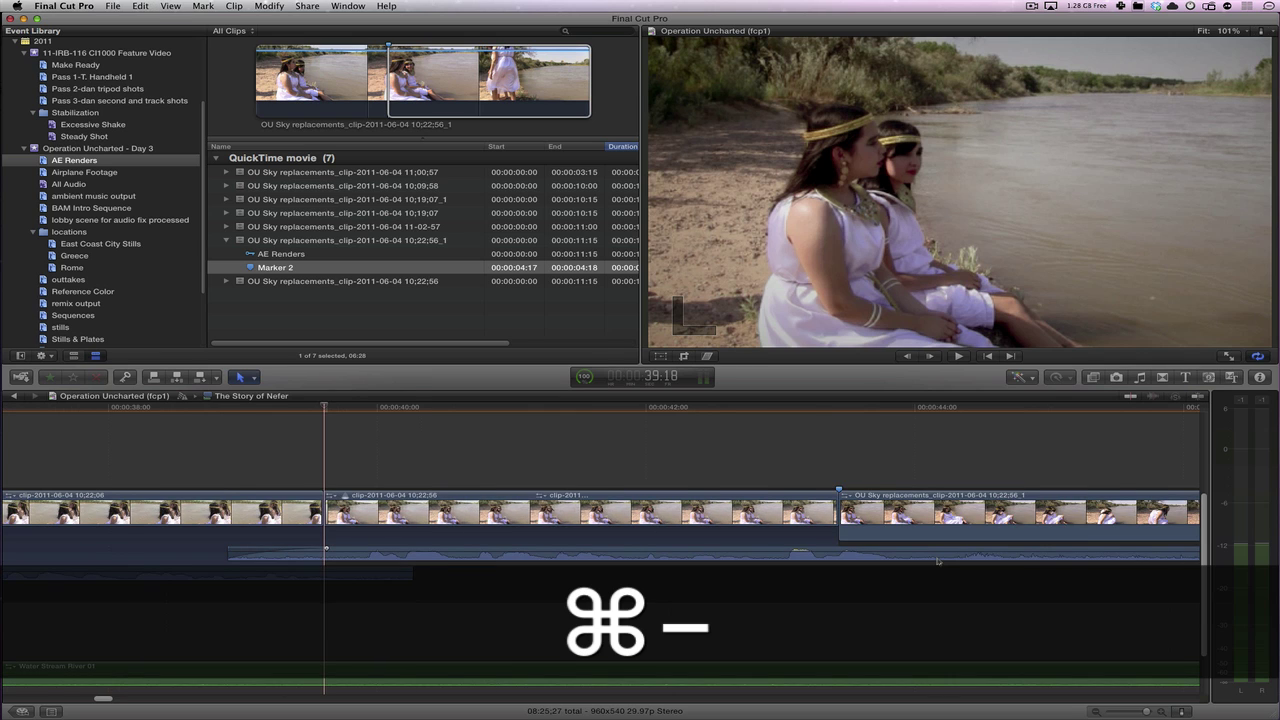
key("super+minus")
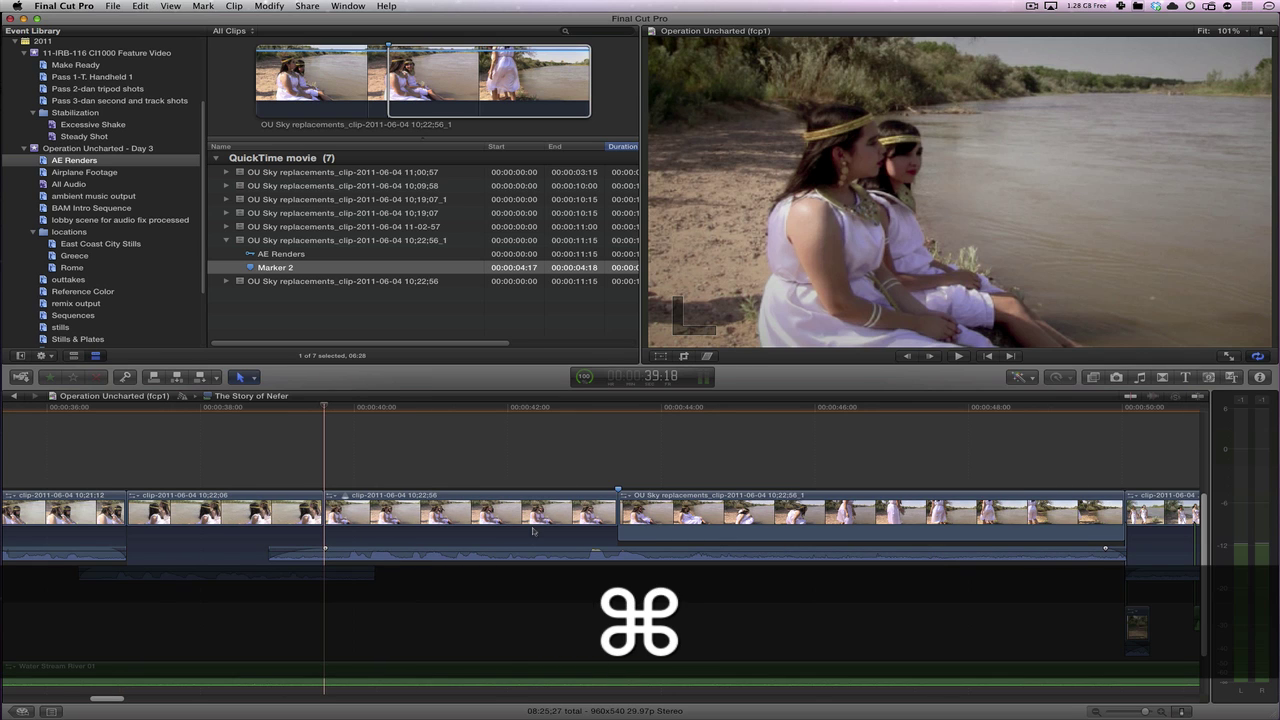
Replace the 10;22;56 river shot and its audio with a gap instead of ripple-deleting it.
left_click(534, 524, "super")
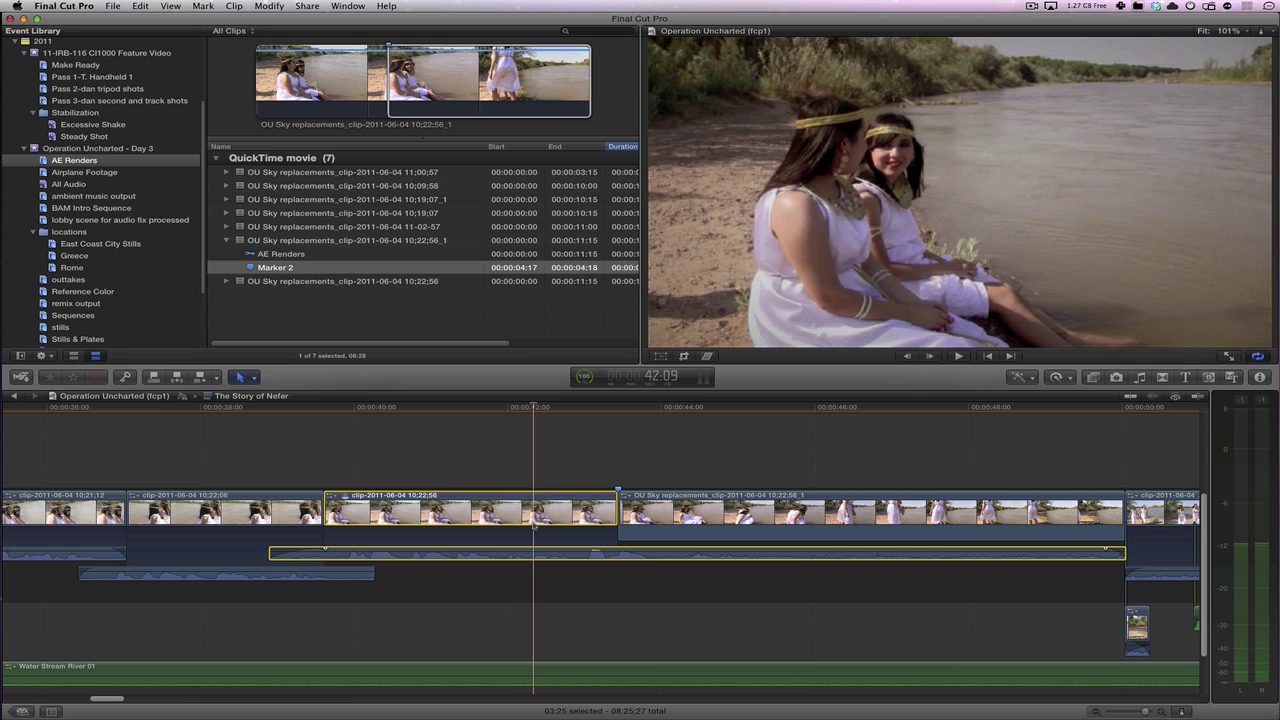
key("Delete")
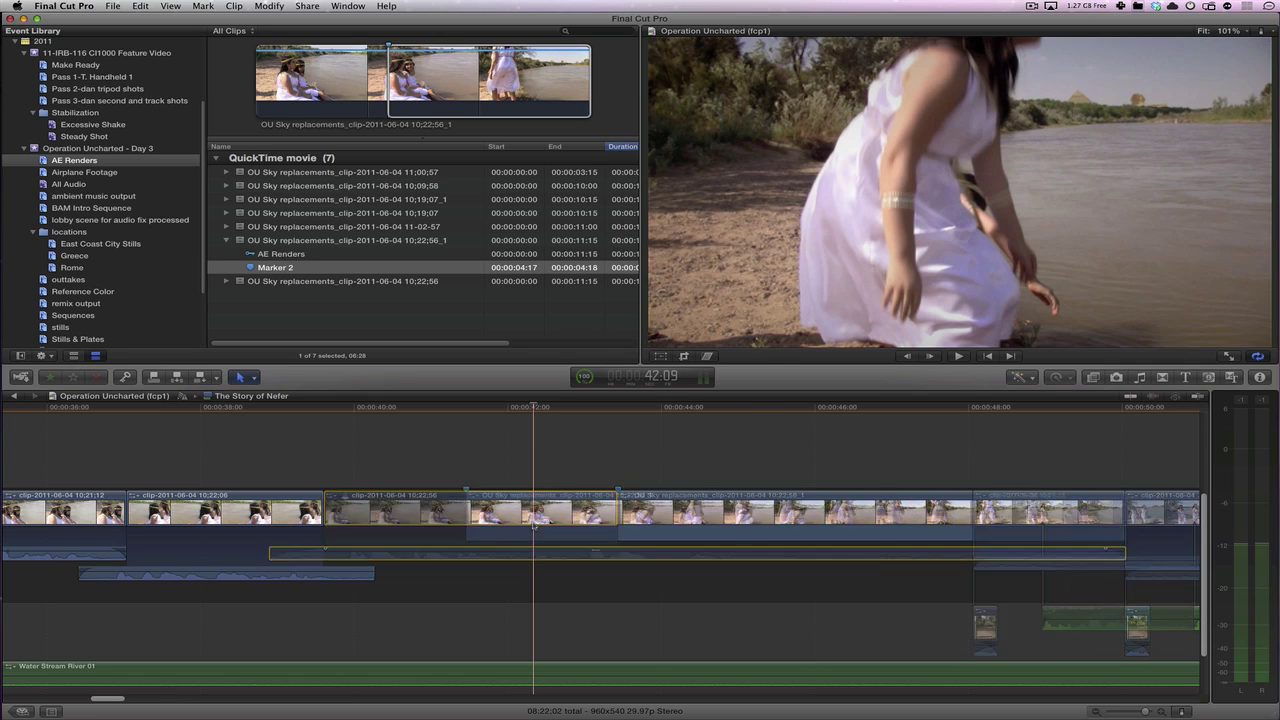
key("super+z")
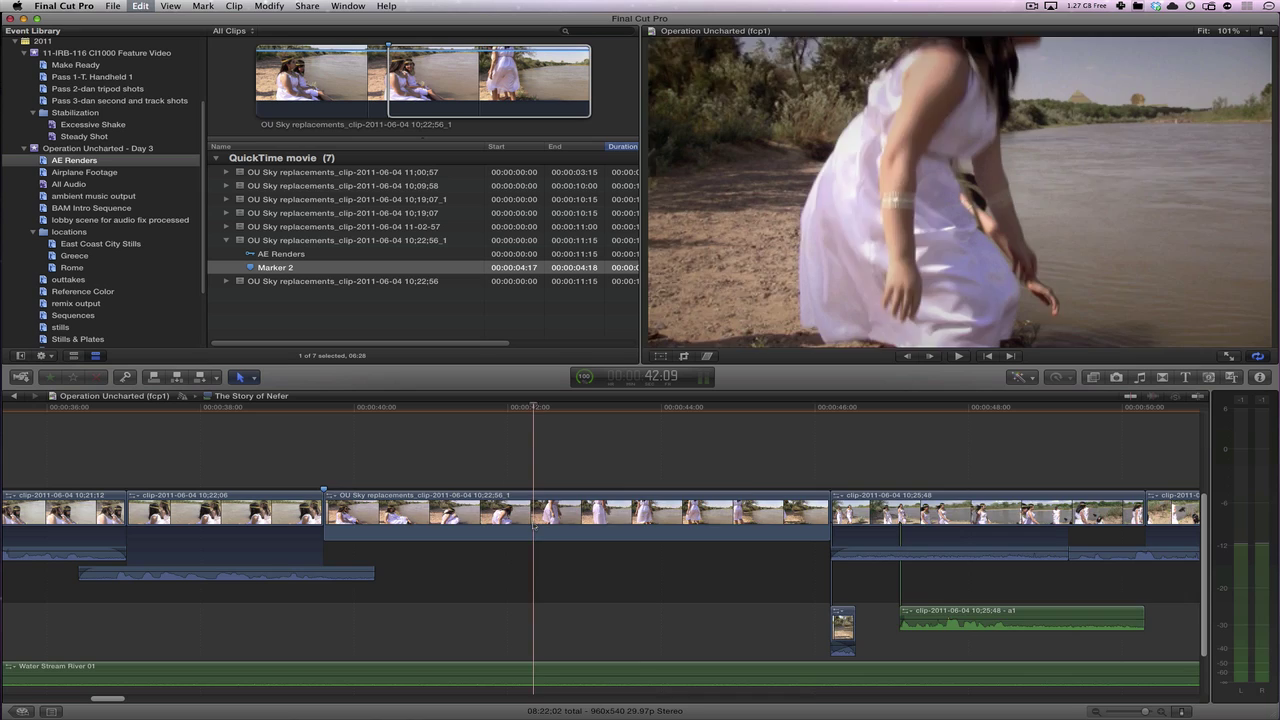
key("shift")
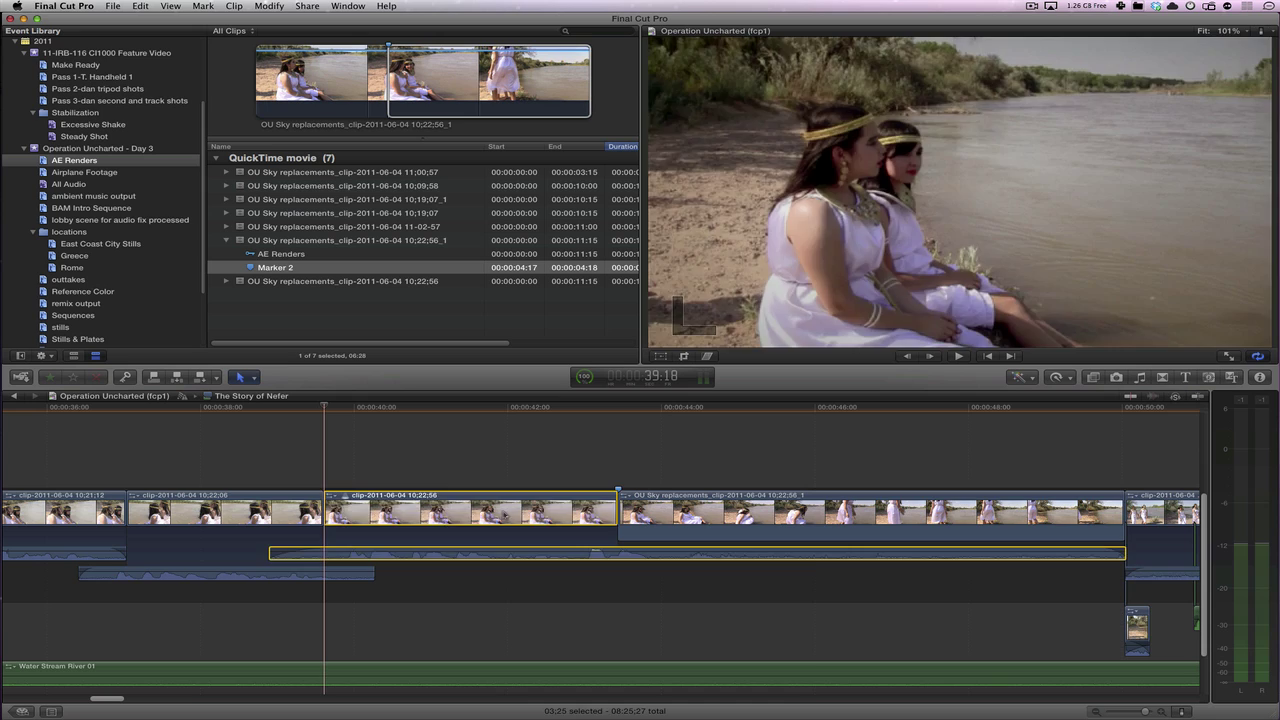
key("shift+Delete")
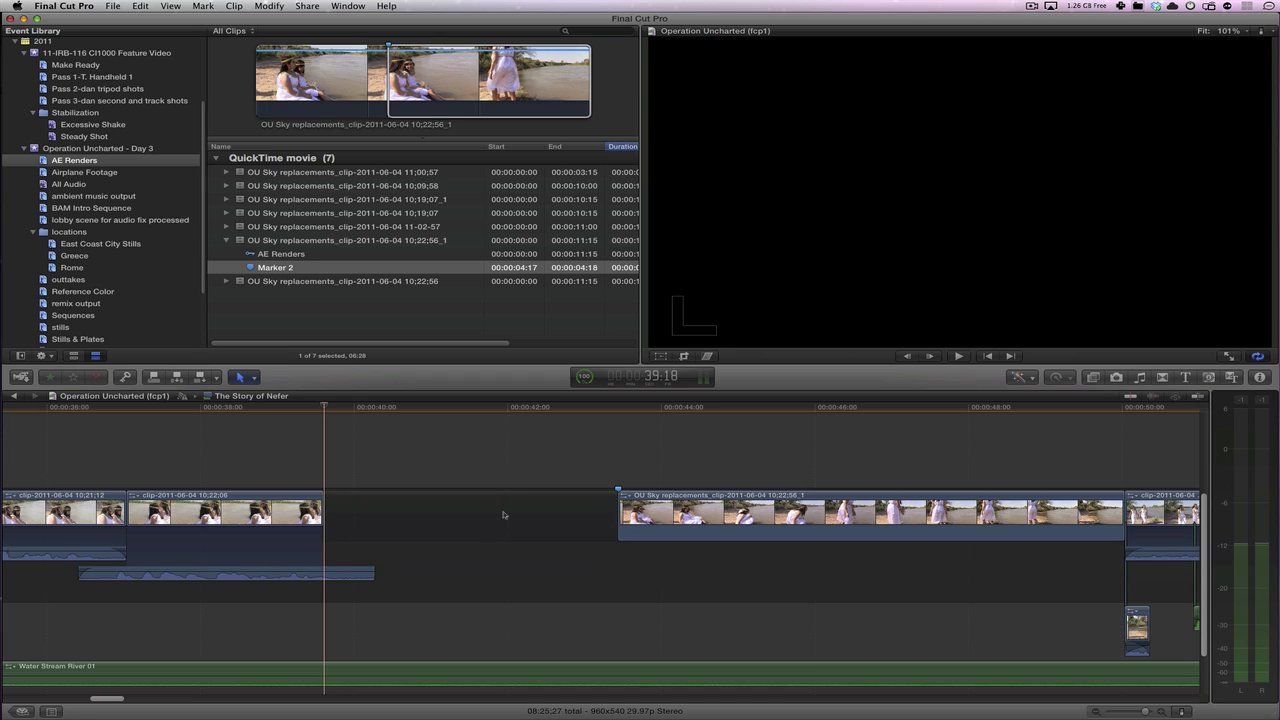
key("t")
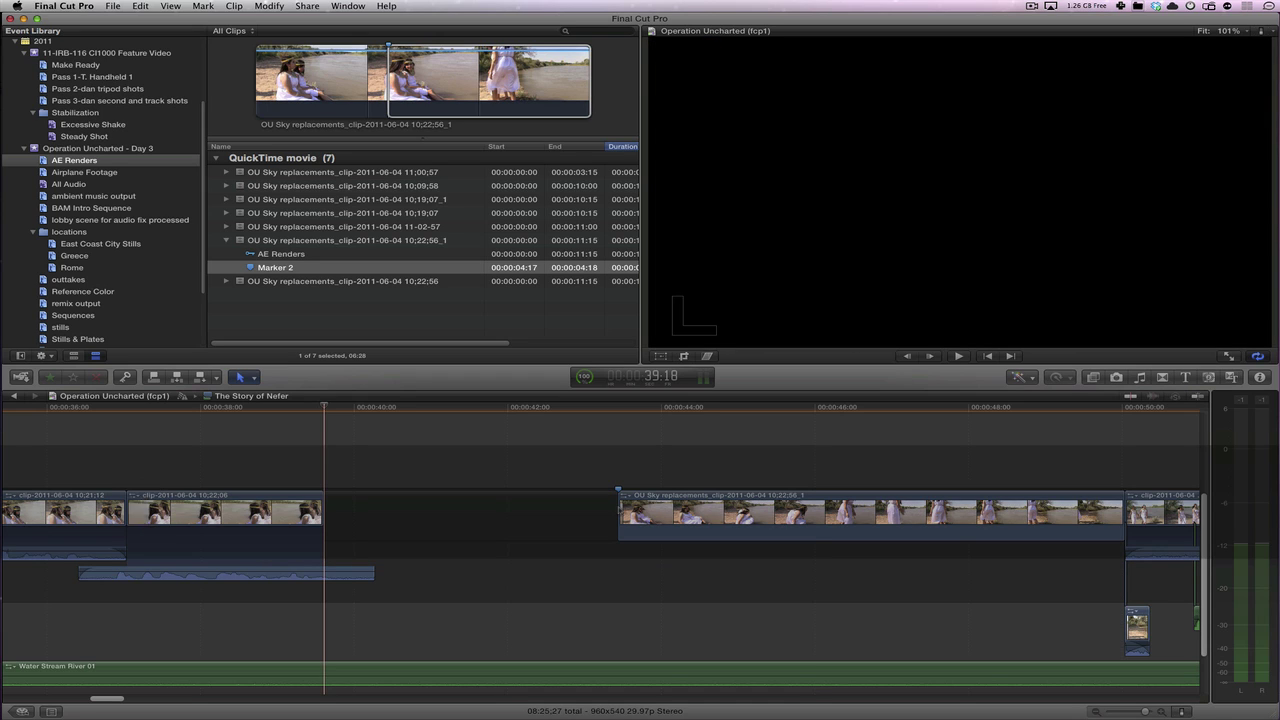
Extend the 10;22;56_1 clip's start edit point back to the beginning of the gap.
left_click(617, 512)
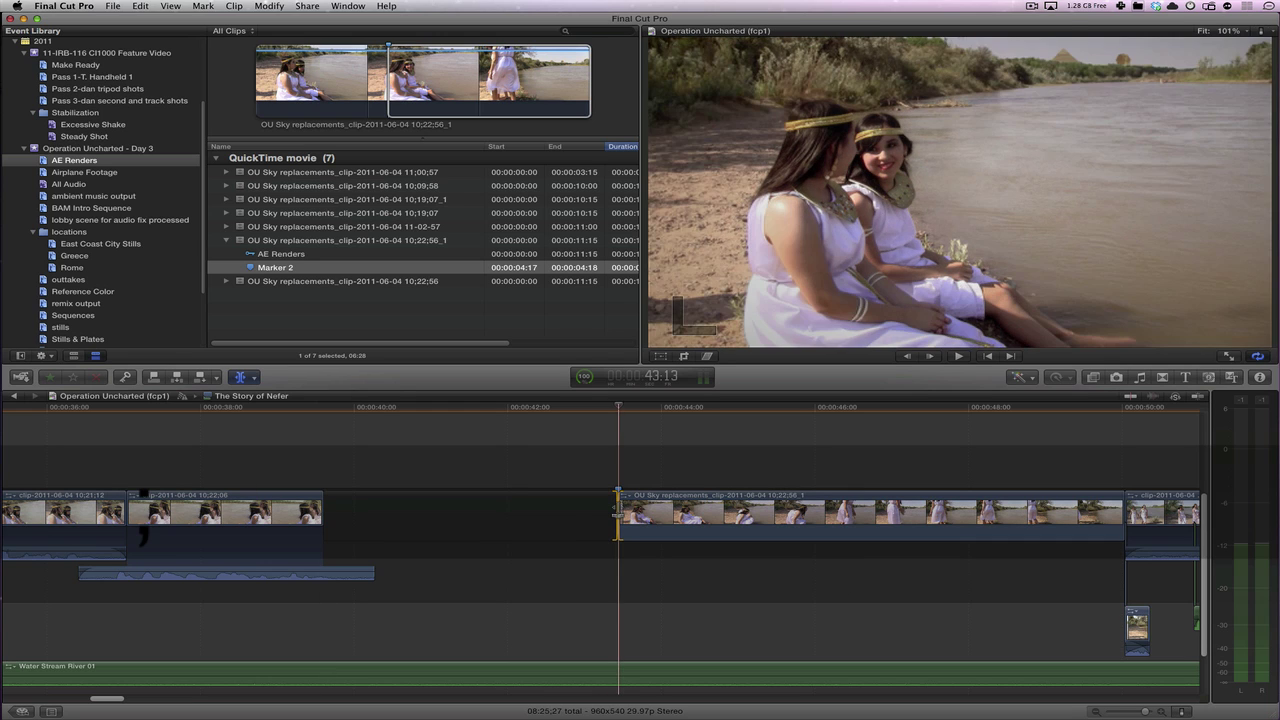
left_click_drag(619, 406, 324, 406)
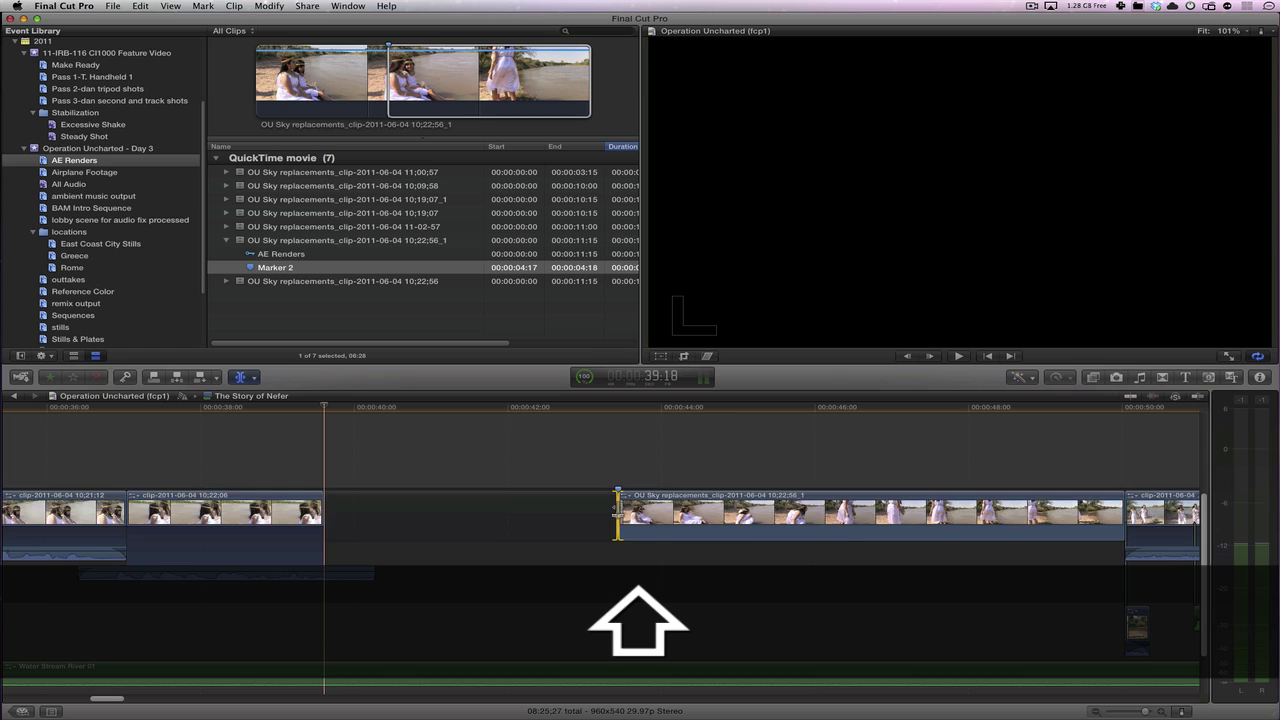
key("shift+x")
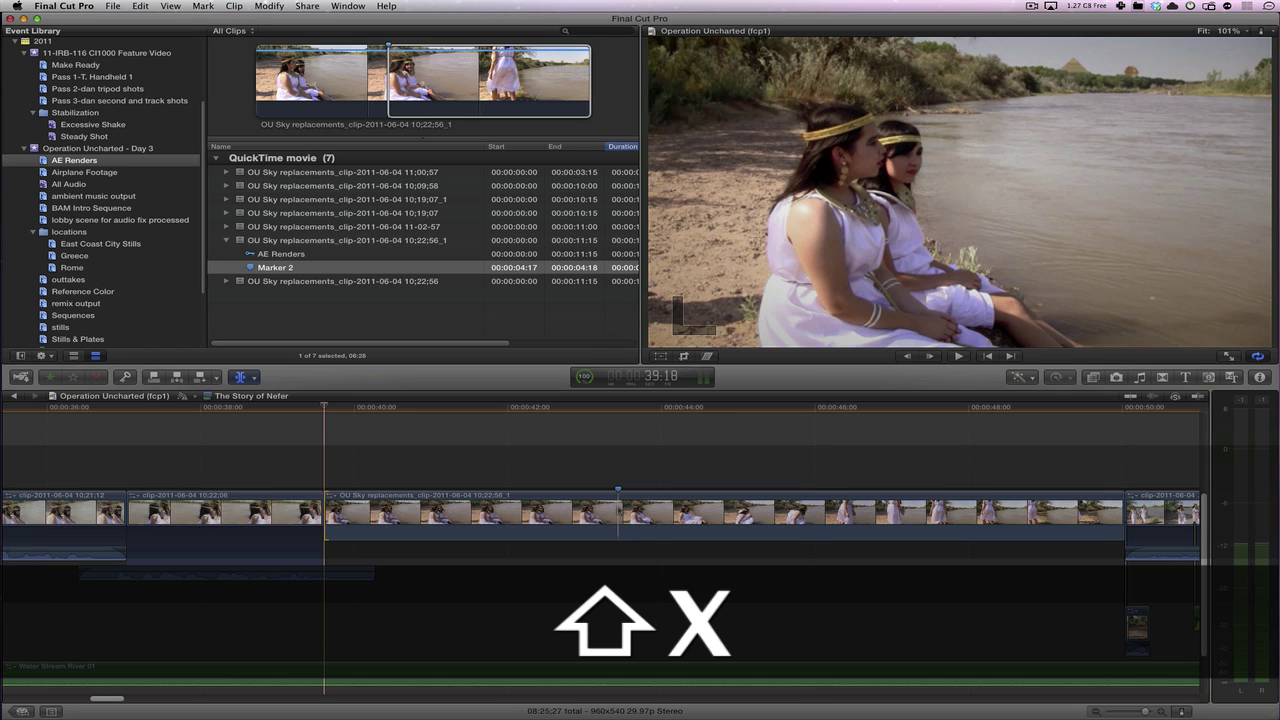